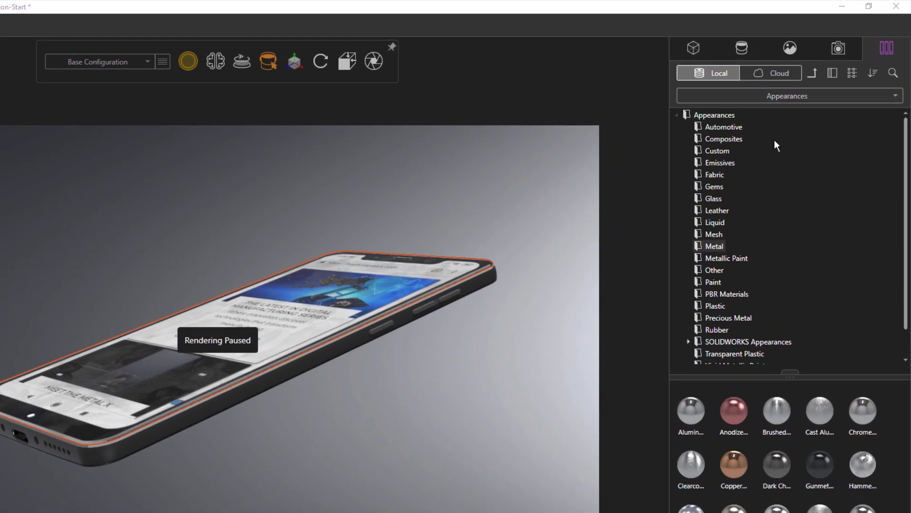
Look through the Glass, Liquid, Mesh and Metal categories of the local appearance library and browse the cloud appearance library.
{"action": "left_click", "coordinate": [715, 198]}
{"action": "left_click", "coordinate": [713, 222]}
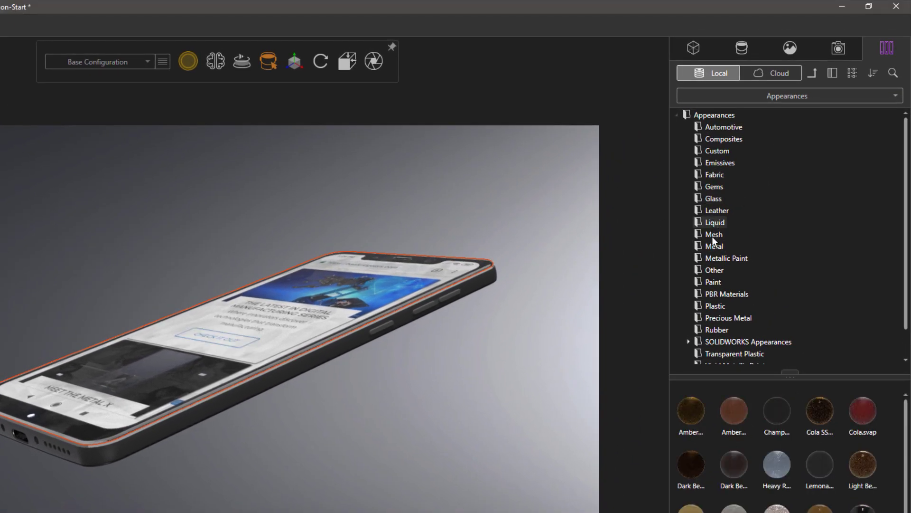
{"action": "left_click", "coordinate": [713, 235]}
{"action": "left_click", "coordinate": [713, 245]}
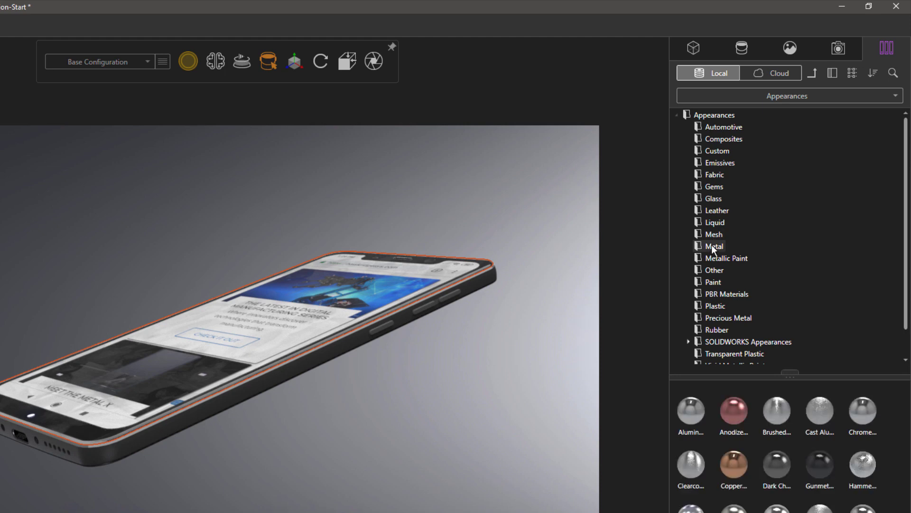
{"action": "left_click", "coordinate": [769, 74]}
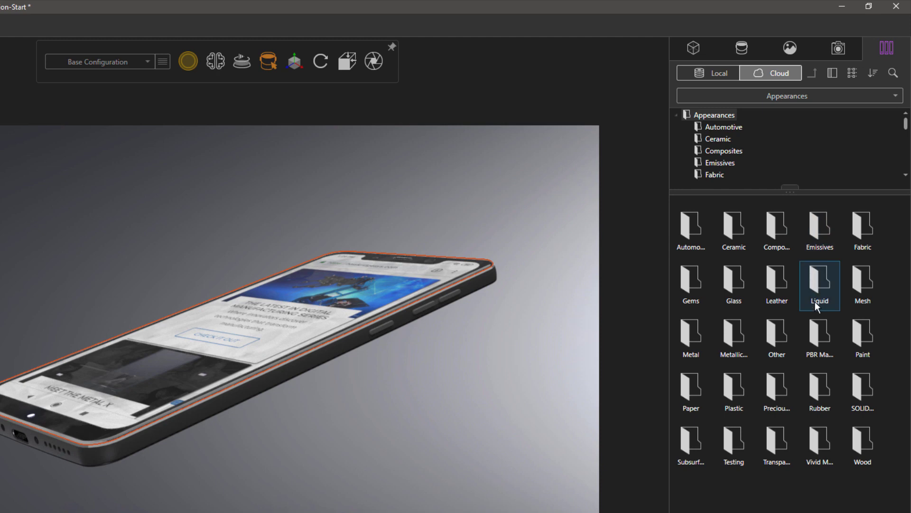
{"action": "double_click", "coordinate": [707, 325]}
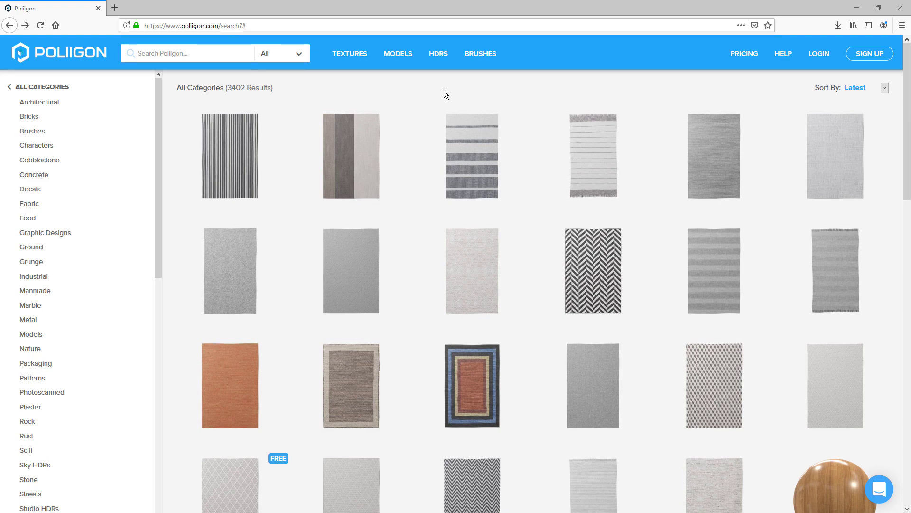
Switch to the Poliigon website, look through the latest textures, and browse the Surface Imperfections category.
{"action": "scroll", "coordinate": [531, 198], "scroll_direction": "down", "scroll_amount": 9}
{"action": "mouse_move", "coordinate": [537, 190]}
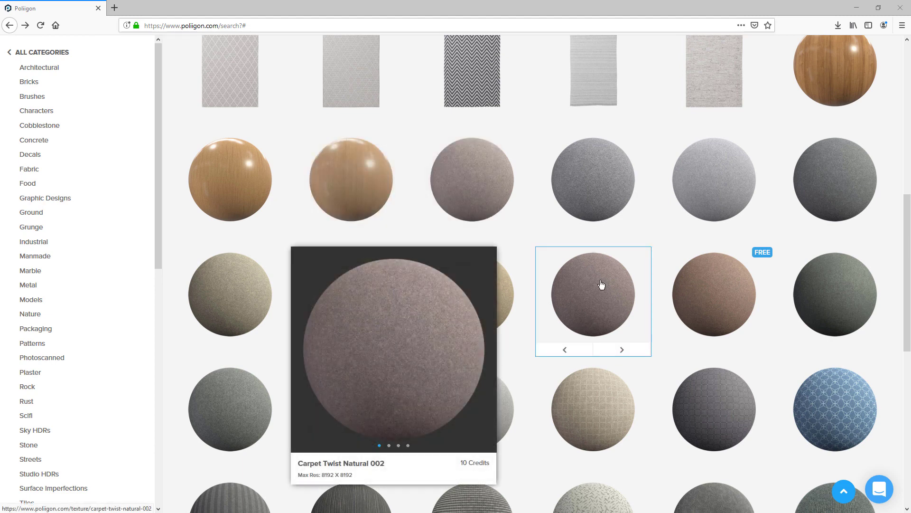
{"action": "mouse_move", "coordinate": [706, 288]}
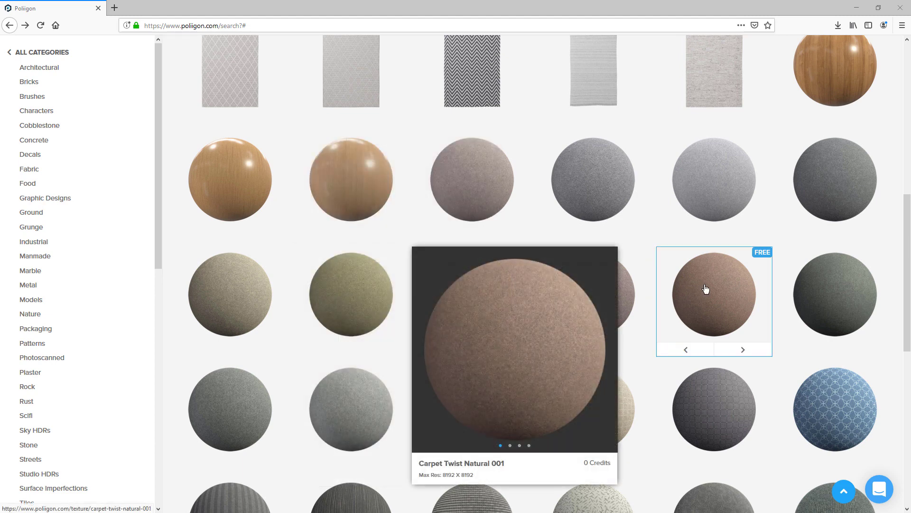
{"action": "scroll", "coordinate": [149, 280], "scroll_direction": "down", "scroll_amount": 3}
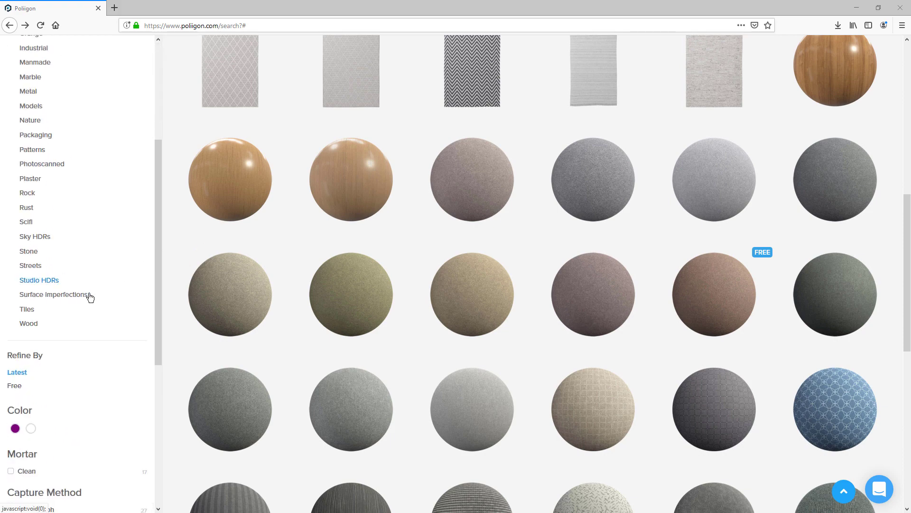
{"action": "left_click", "coordinate": [77, 296]}
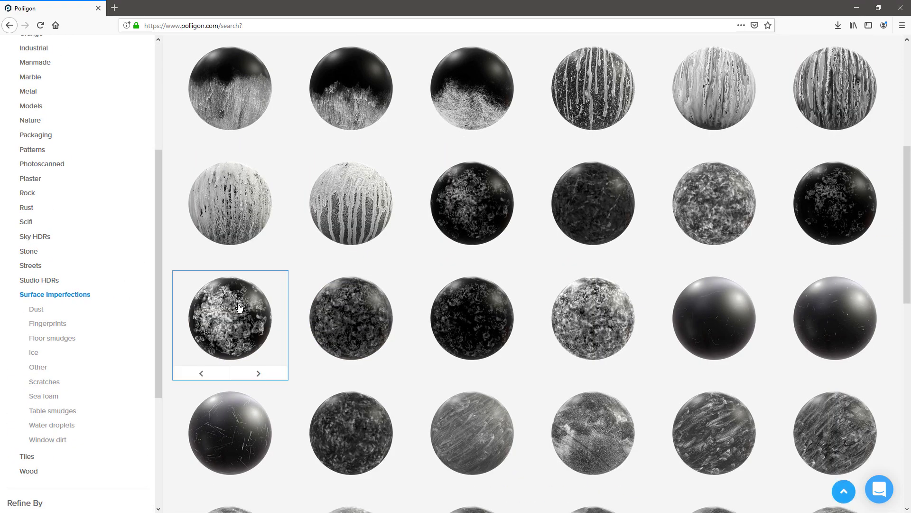
{"action": "mouse_move", "coordinate": [881, 378]}
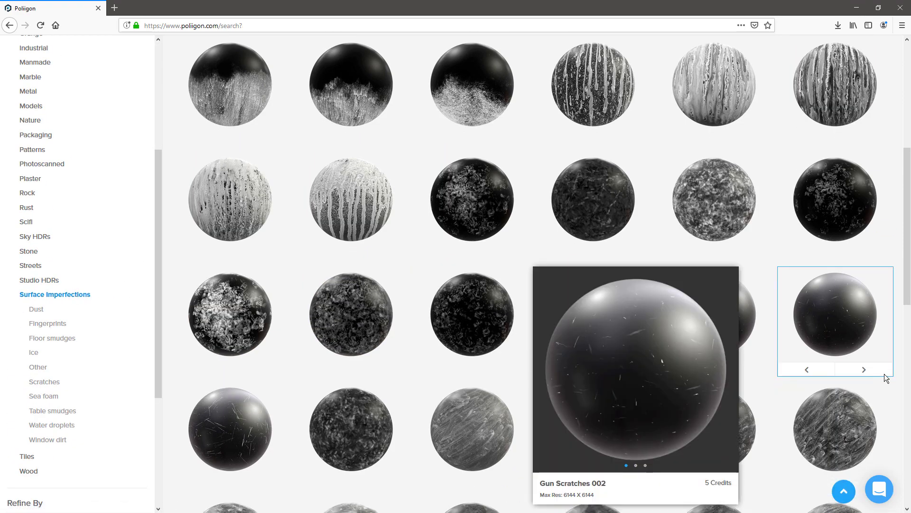
{"action": "scroll", "coordinate": [882, 378], "scroll_direction": "down", "scroll_amount": 8}
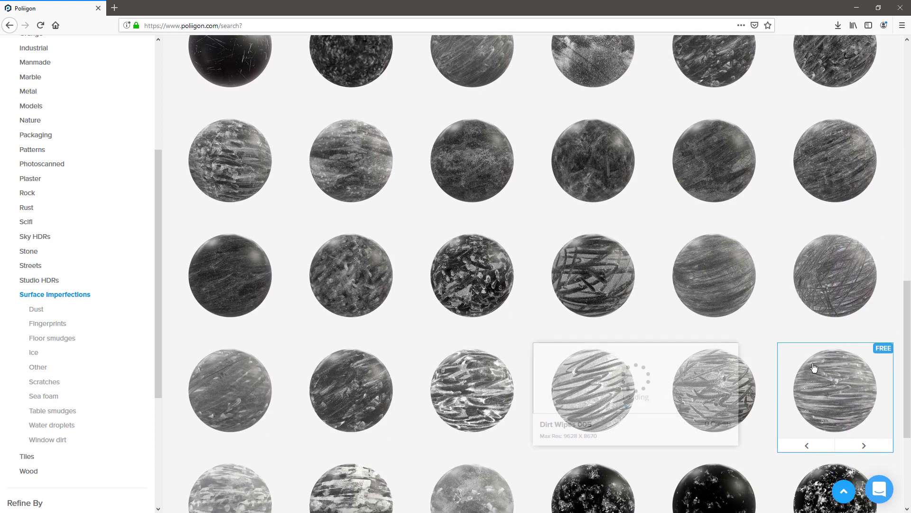
Narrow the surface imperfections to Fingerprints, view the free Fingerprints 004 texture and open its resolution choices.
{"action": "left_click", "coordinate": [65, 327]}
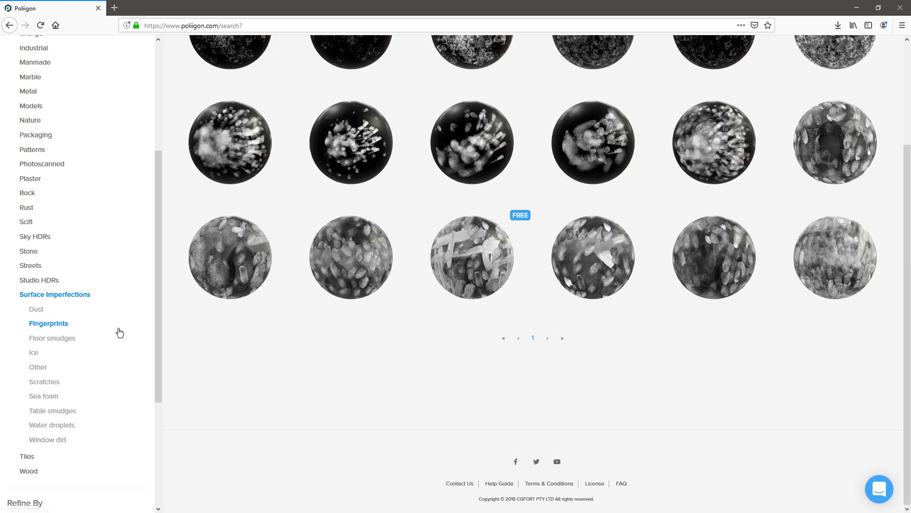
{"action": "scroll", "coordinate": [698, 367], "scroll_direction": "up", "scroll_amount": 2}
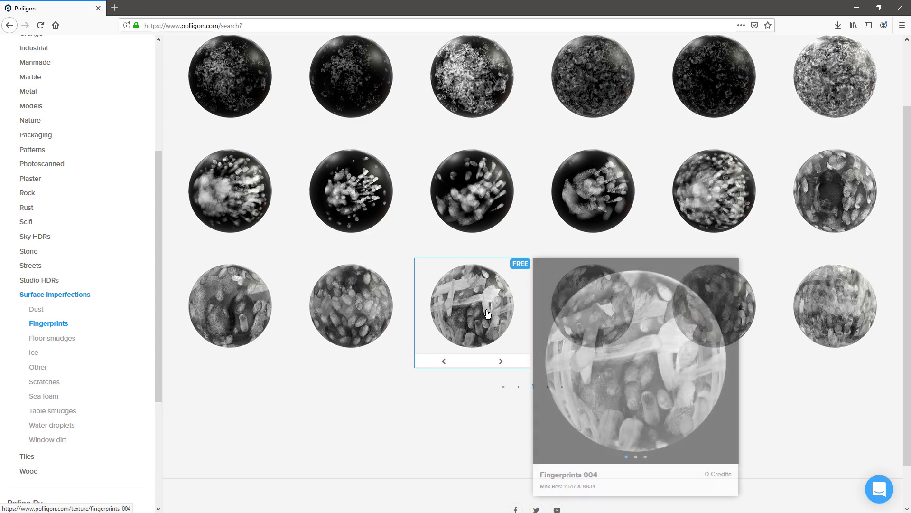
{"action": "left_click", "coordinate": [482, 310]}
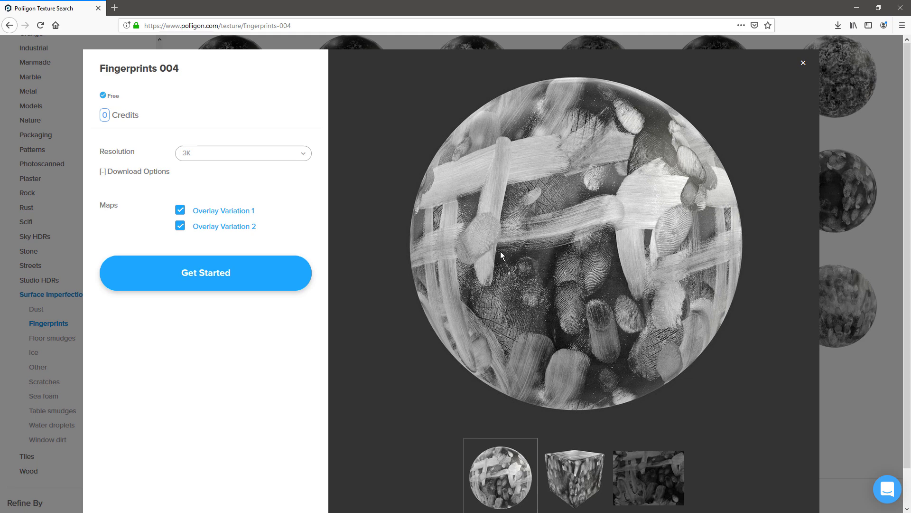
{"action": "left_click", "coordinate": [298, 155]}
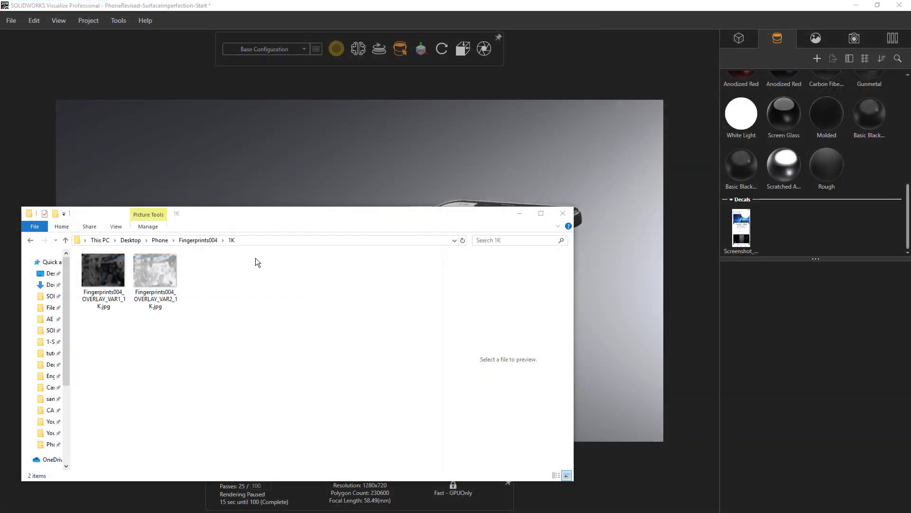
Check the Fingerprints004 1K overlay images, switch back to SOLIDWORKS Visualize, and inspect the Screen Glass appearance on the phone.
{"action": "left_click", "coordinate": [320, 221]}
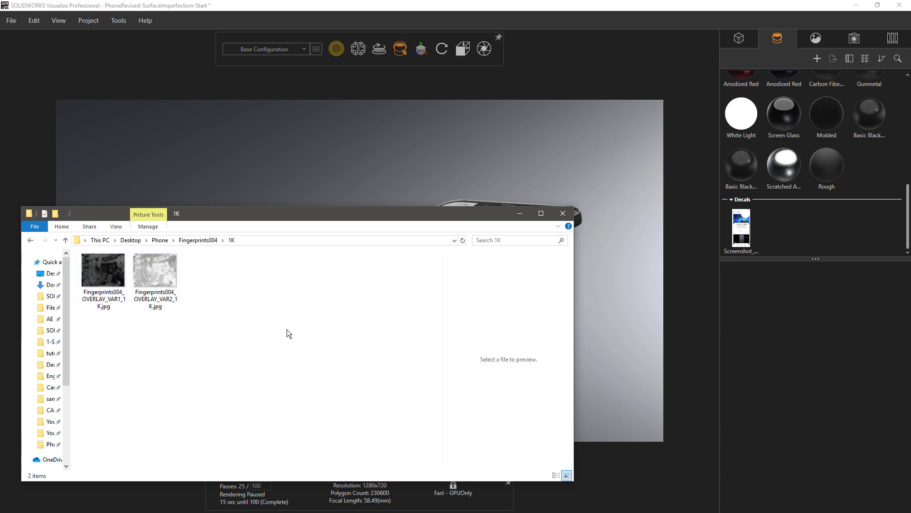
{"action": "left_click", "coordinate": [492, 4]}
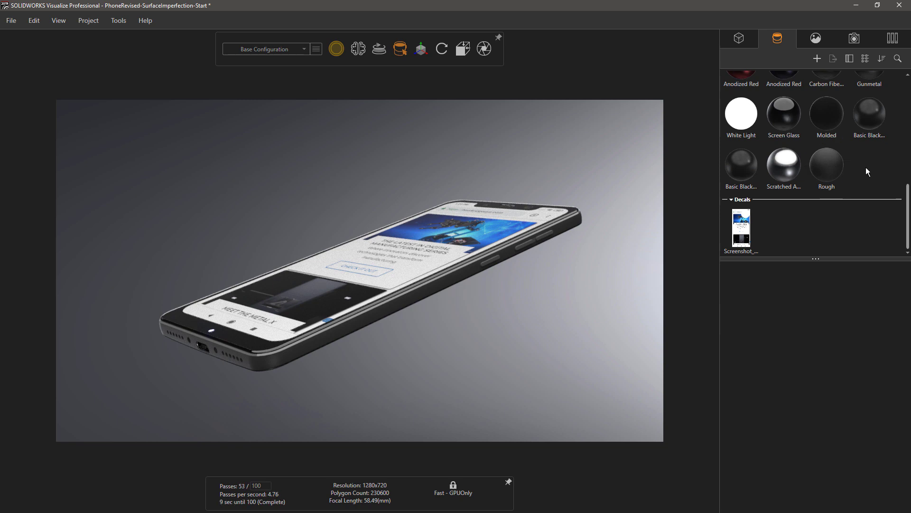
{"action": "left_click", "coordinate": [571, 210]}
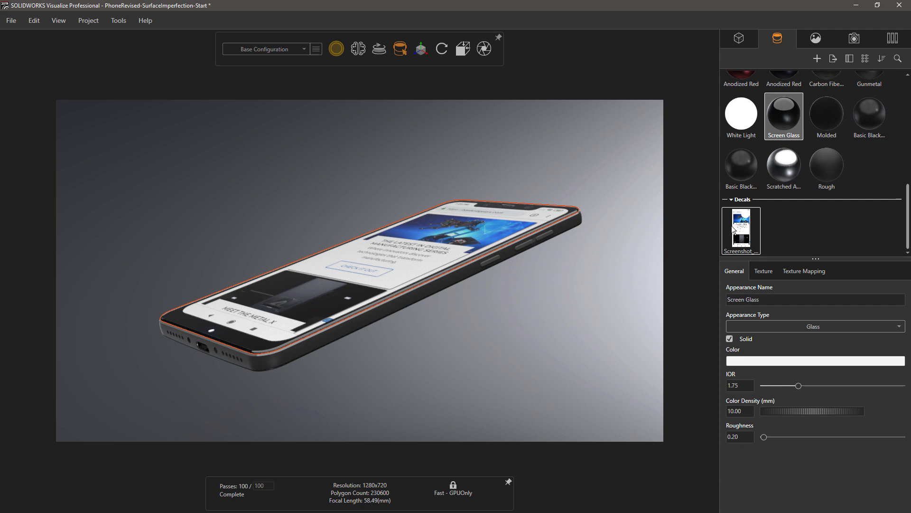
{"action": "left_click", "coordinate": [870, 175]}
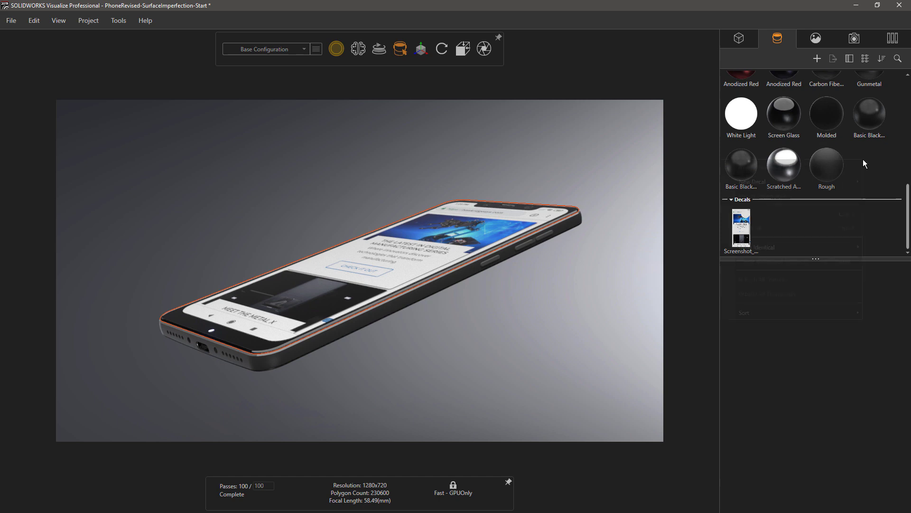
Create a new appearance in the project, set its type to Generic and show its texture settings.
{"action": "right_click", "coordinate": [864, 160]}
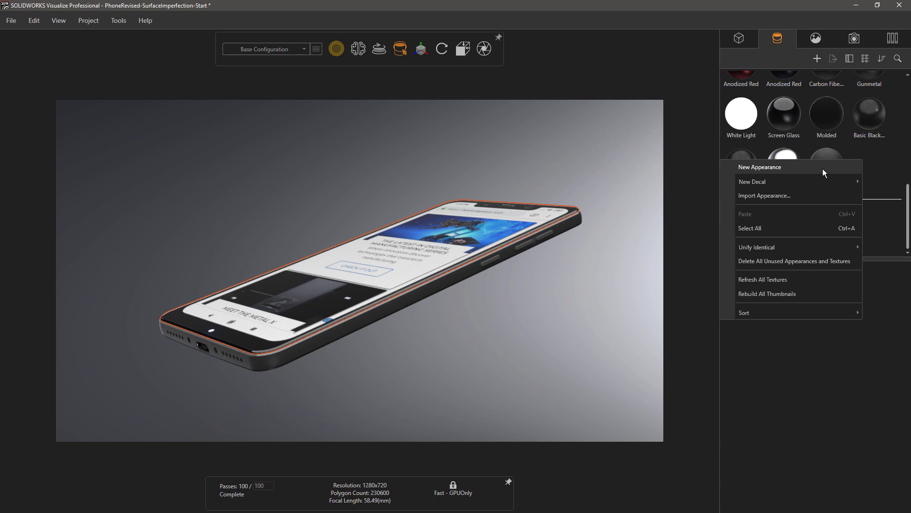
{"action": "left_click", "coordinate": [778, 42]}
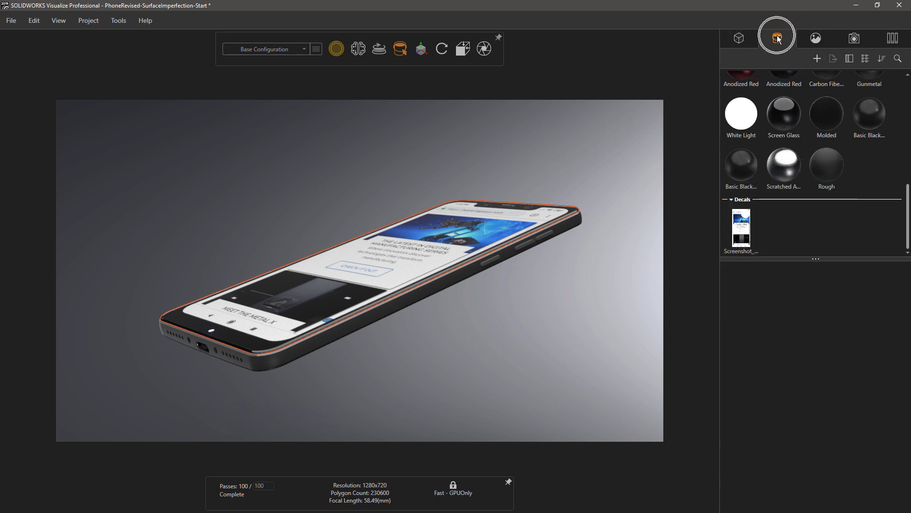
{"action": "right_click", "coordinate": [871, 169]}
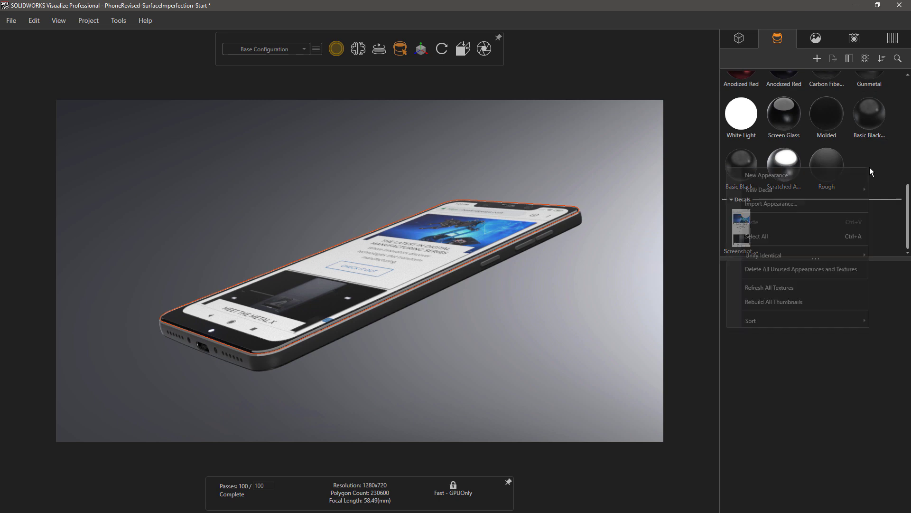
{"action": "left_click", "coordinate": [841, 176]}
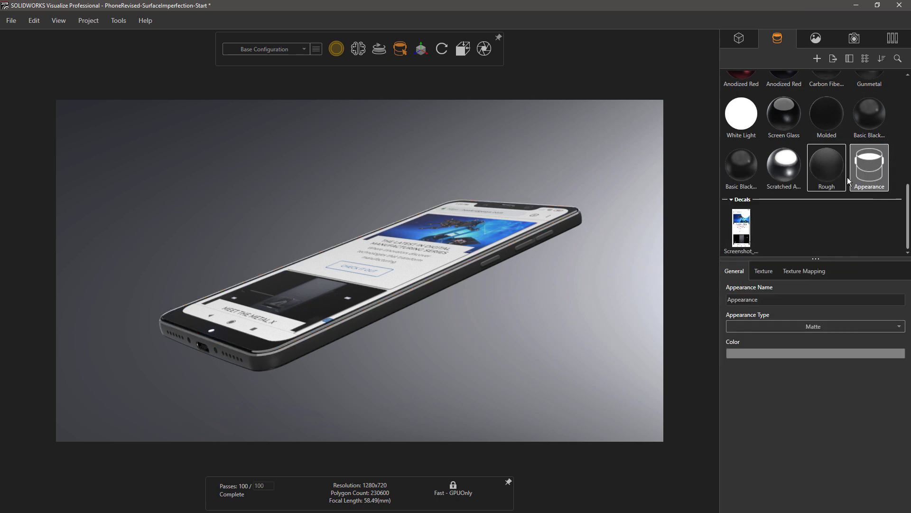
{"action": "left_click", "coordinate": [805, 328]}
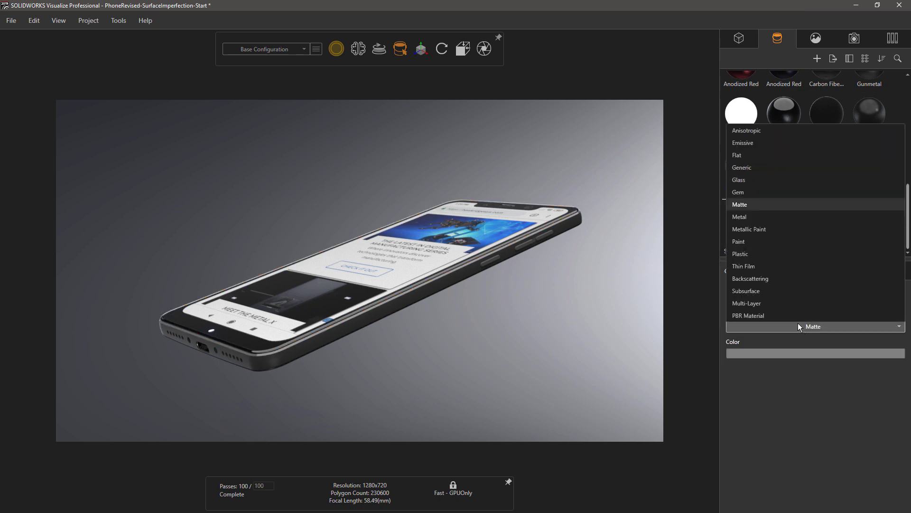
{"action": "left_click", "coordinate": [751, 169]}
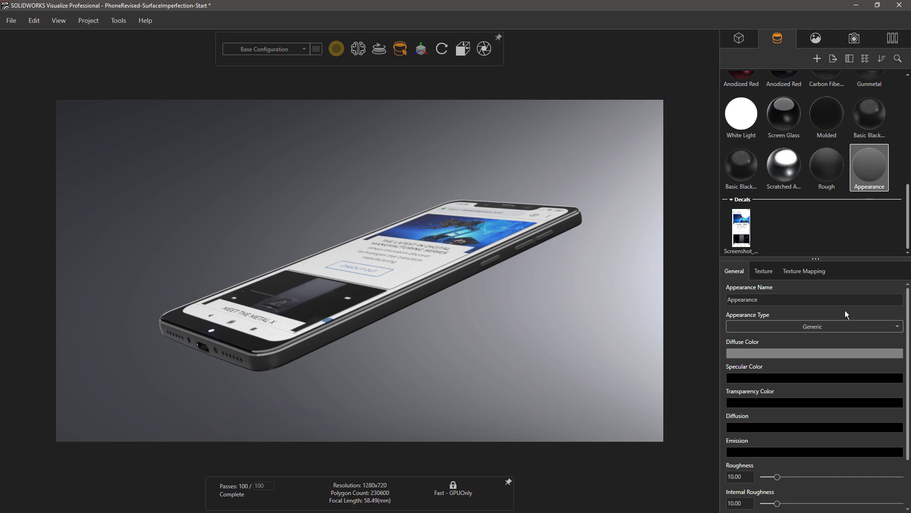
{"action": "left_click", "coordinate": [765, 272]}
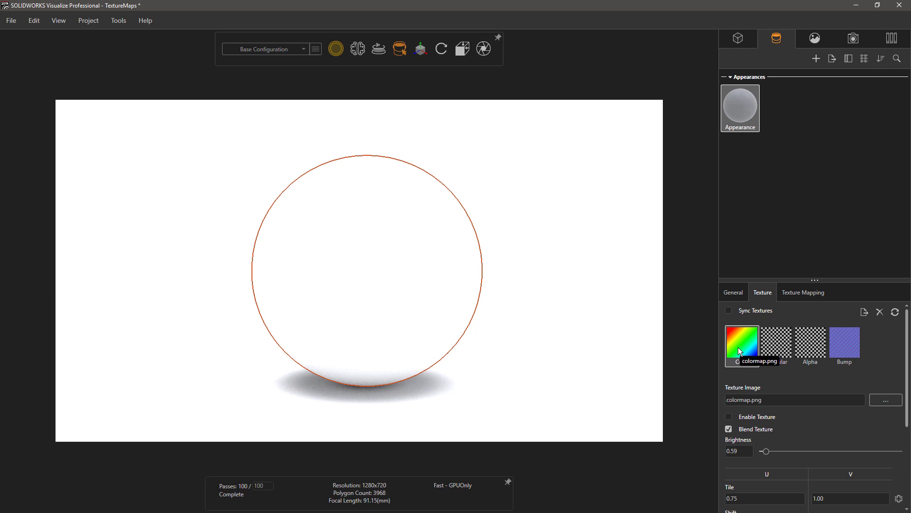
Enable the color texture colormap.png and the specular texture specular.png on the sphere's appearance.
{"action": "left_click", "coordinate": [729, 417]}
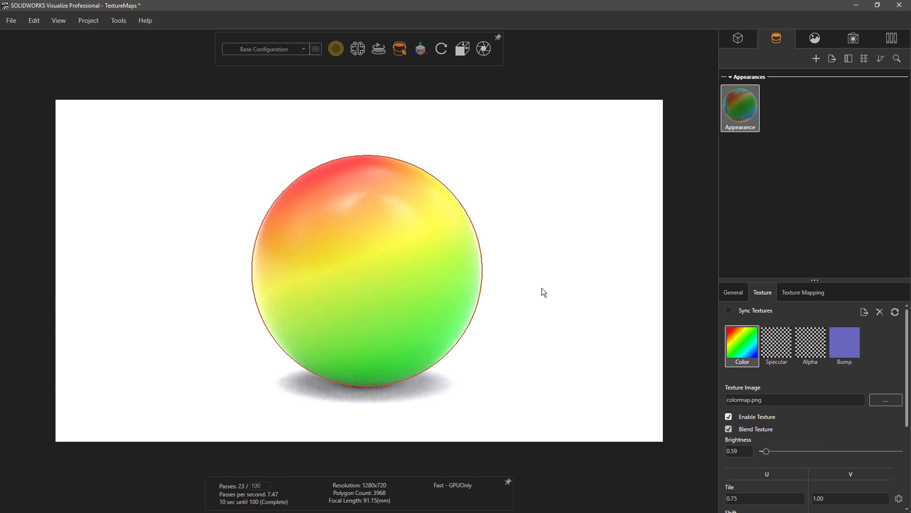
{"action": "left_click", "coordinate": [543, 292]}
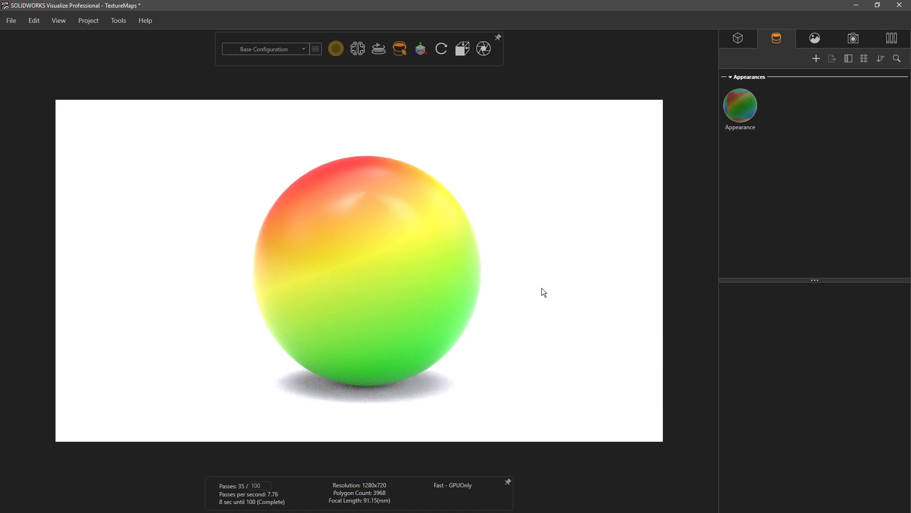
{"action": "left_click", "coordinate": [454, 274]}
{"action": "left_click", "coordinate": [777, 342]}
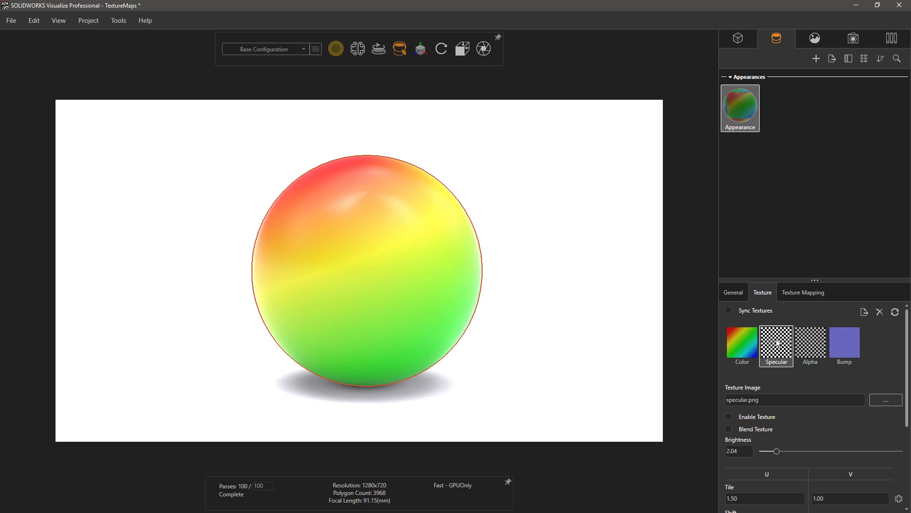
{"action": "left_click", "coordinate": [729, 417]}
{"action": "left_click", "coordinate": [568, 278]}
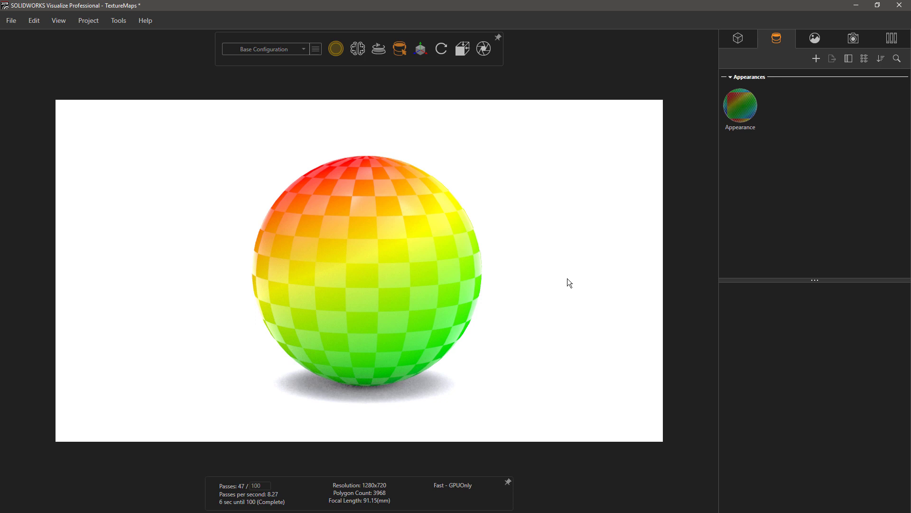
Review the sphere appearance's general settings, including its specular color, and return to its texture settings.
{"action": "left_click", "coordinate": [741, 106]}
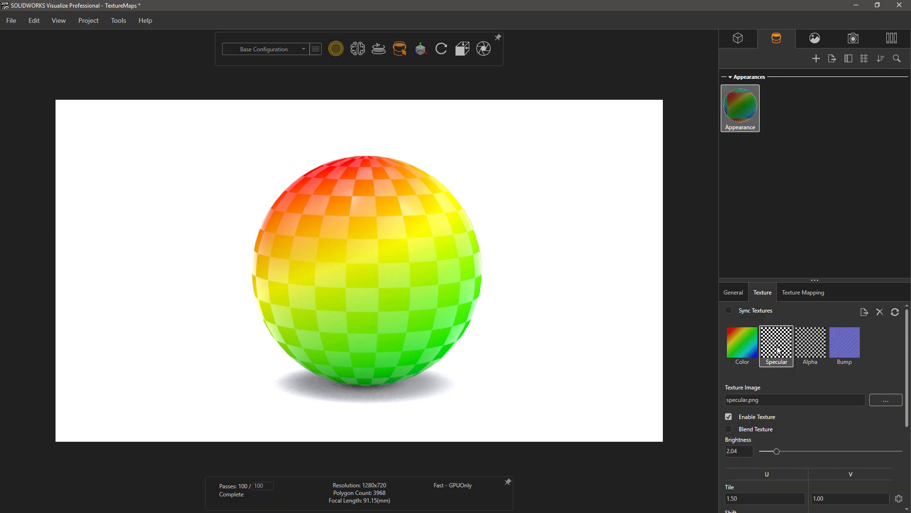
{"action": "left_click", "coordinate": [733, 292]}
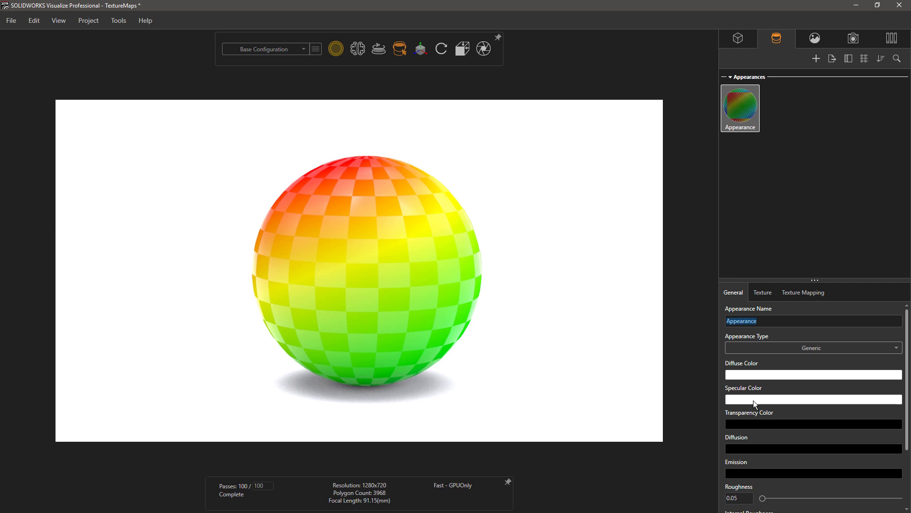
{"action": "left_click", "coordinate": [763, 292]}
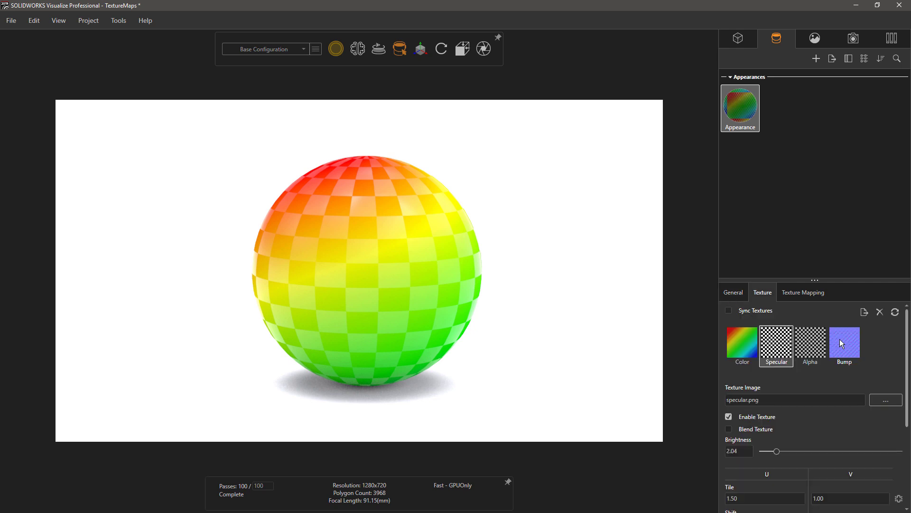
Disable the sphere's specular texture and enable its alpha texture specular.png.
{"action": "left_click", "coordinate": [734, 417]}
{"action": "left_click", "coordinate": [811, 343]}
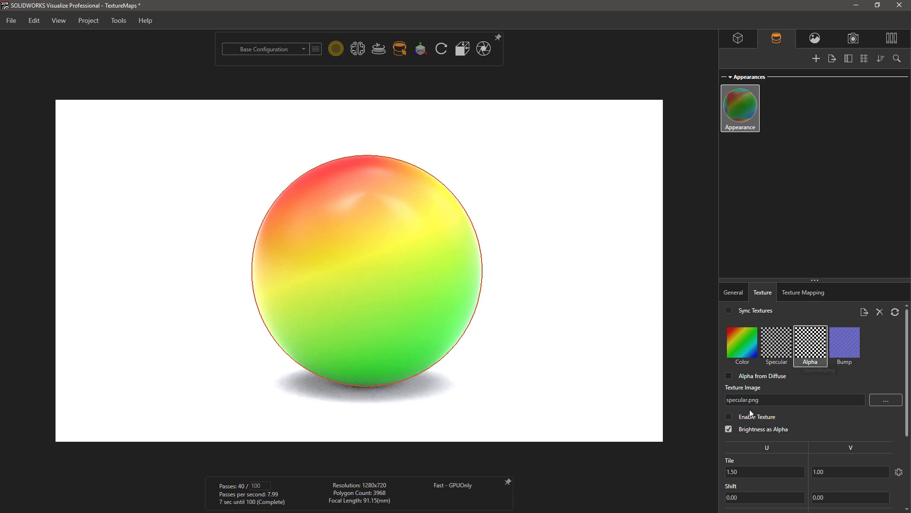
{"action": "left_click", "coordinate": [731, 417]}
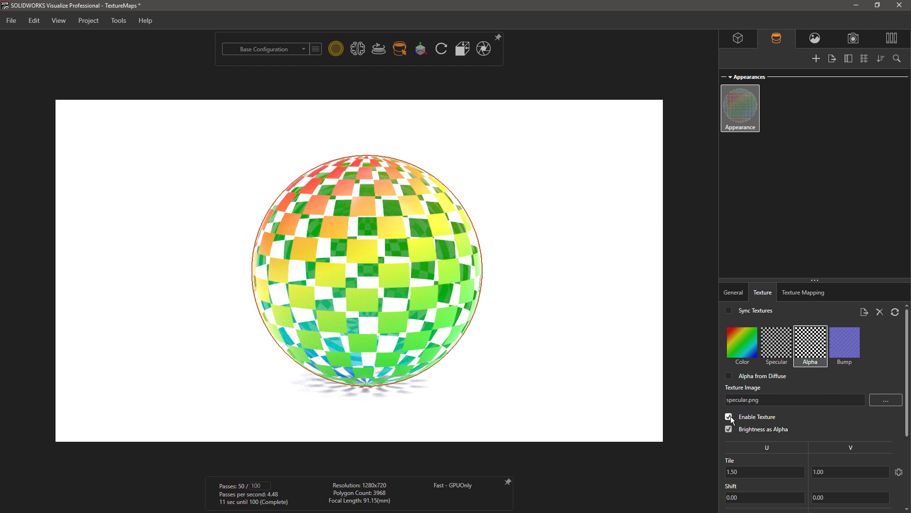
Examine the map images height.png and normal.png available for the sphere's bump texture.
{"action": "left_click", "coordinate": [845, 345]}
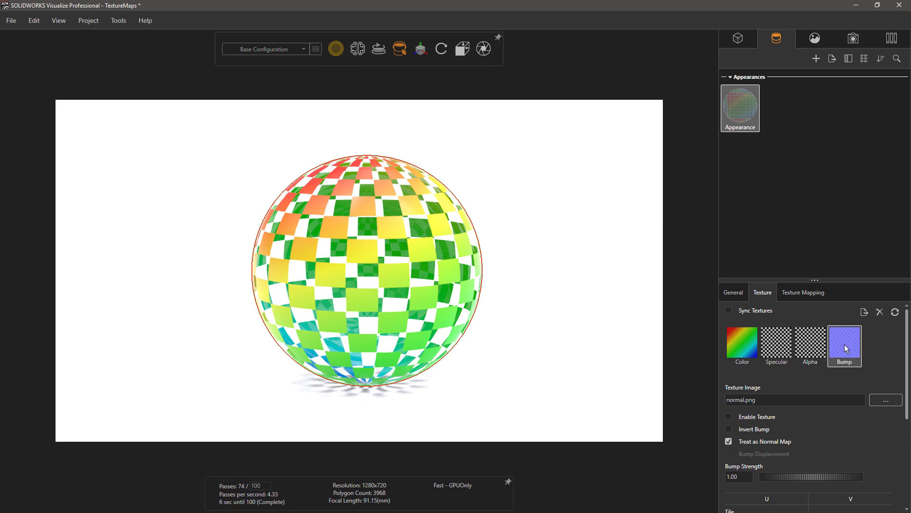
{"action": "double_click", "coordinate": [846, 349]}
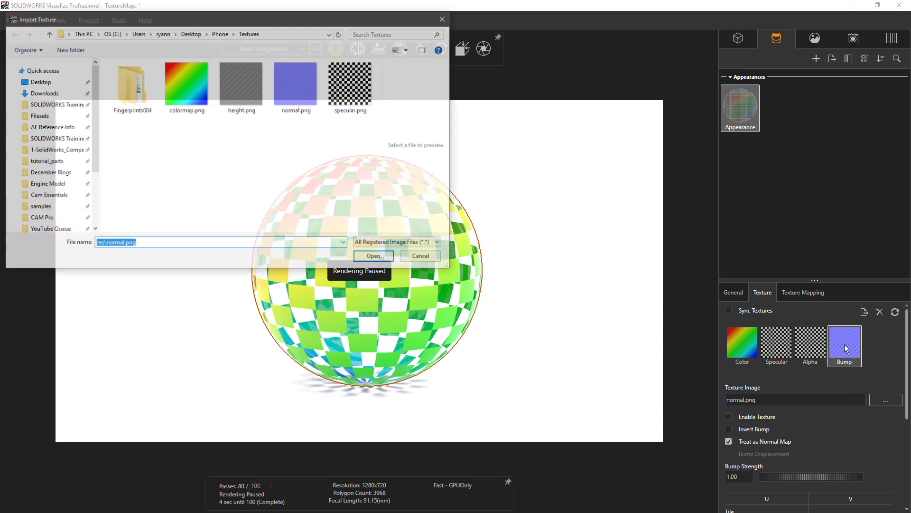
{"action": "scroll", "coordinate": [297, 136], "scroll_direction": "up", "scroll_amount": 3, "text": "ctrl"}
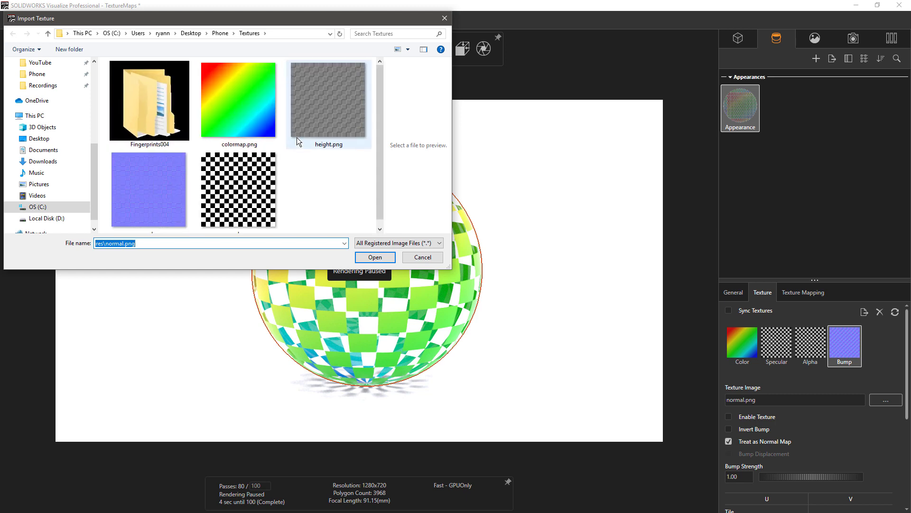
{"action": "scroll", "coordinate": [167, 173], "scroll_direction": "down", "scroll_amount": 1}
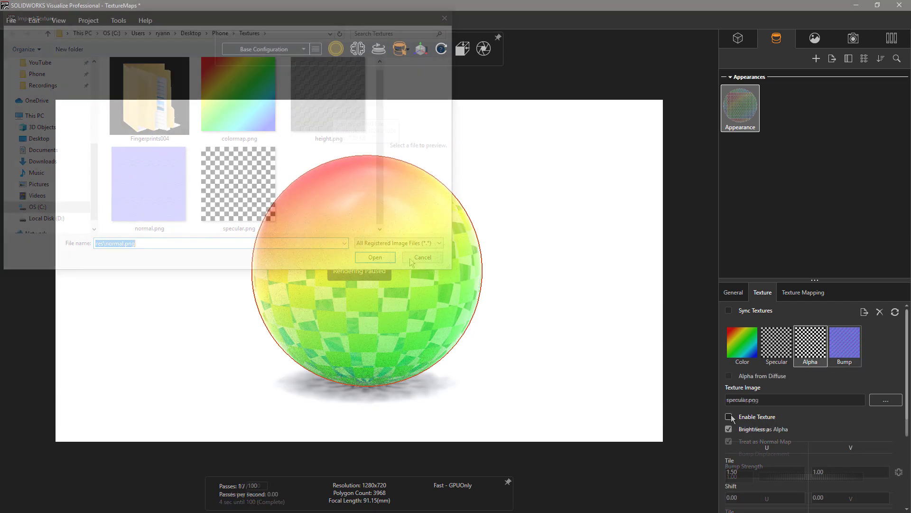
Enable the bump texture normal.png on the sphere's appearance and deselect the sphere.
{"action": "left_click", "coordinate": [845, 345]}
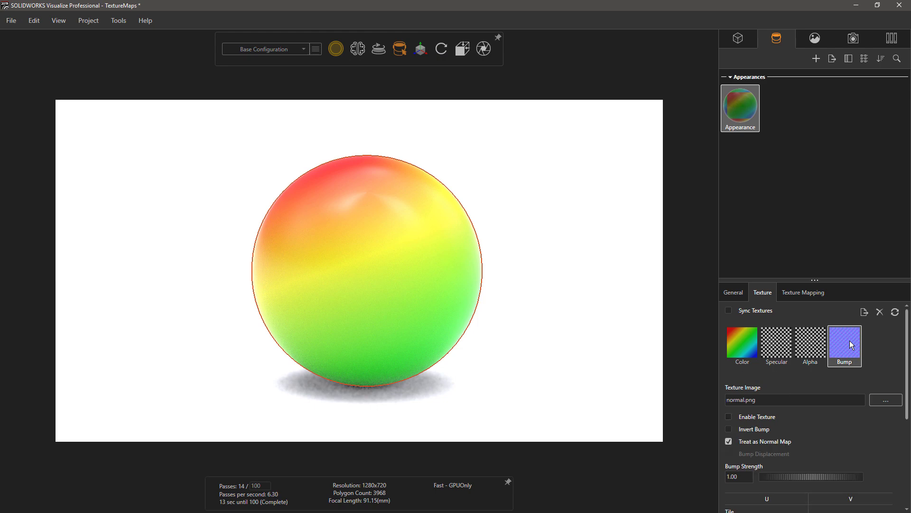
{"action": "left_click", "coordinate": [730, 417]}
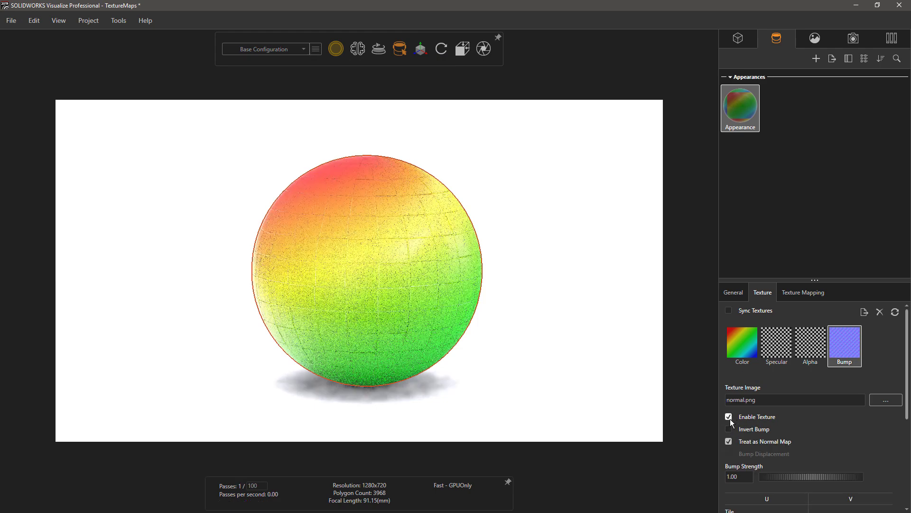
{"action": "left_click", "coordinate": [536, 313]}
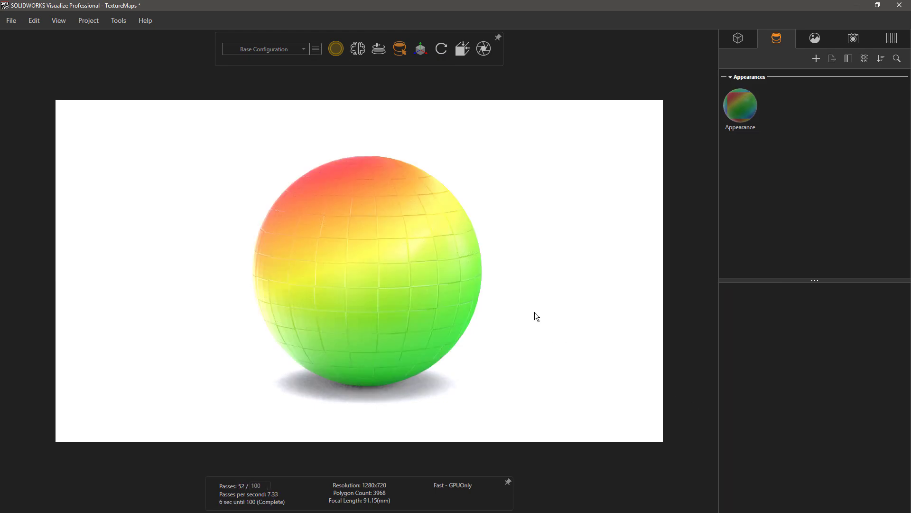
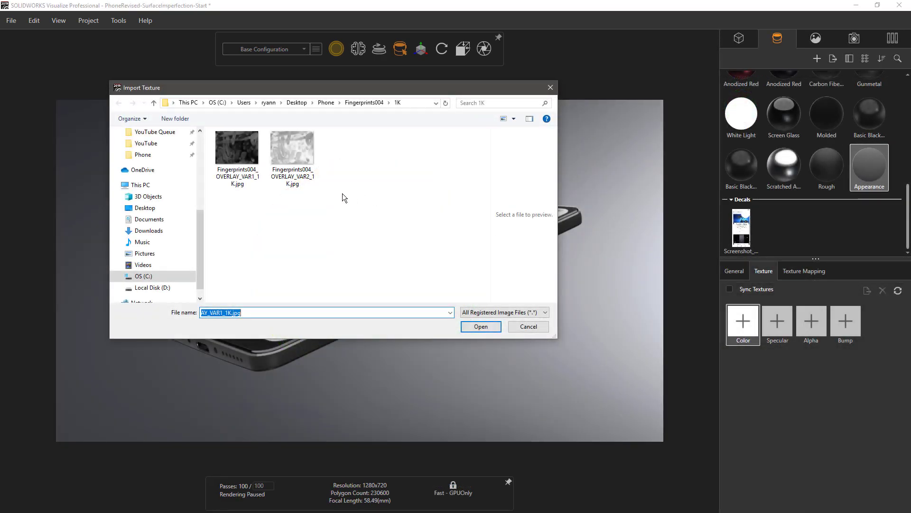
Import Fingerprints004_OVERLAY_VAR1_1K.jpg as the color texture of the new appearance in the phone project.
{"action": "left_click", "coordinate": [341, 194]}
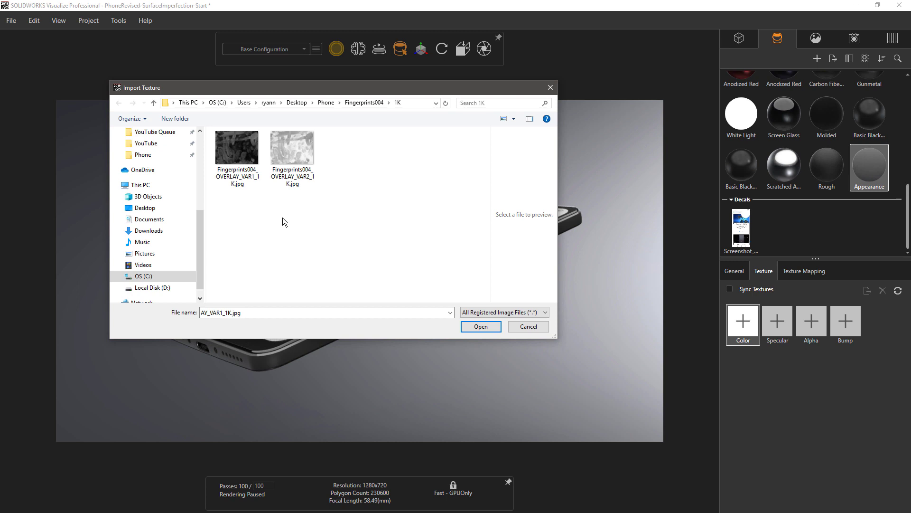
{"action": "left_click", "coordinate": [239, 141]}
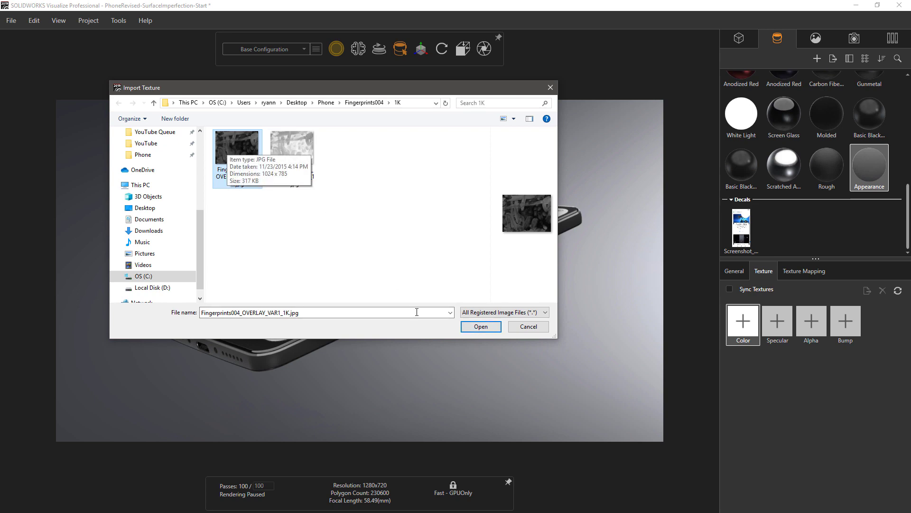
{"action": "left_click", "coordinate": [482, 327]}
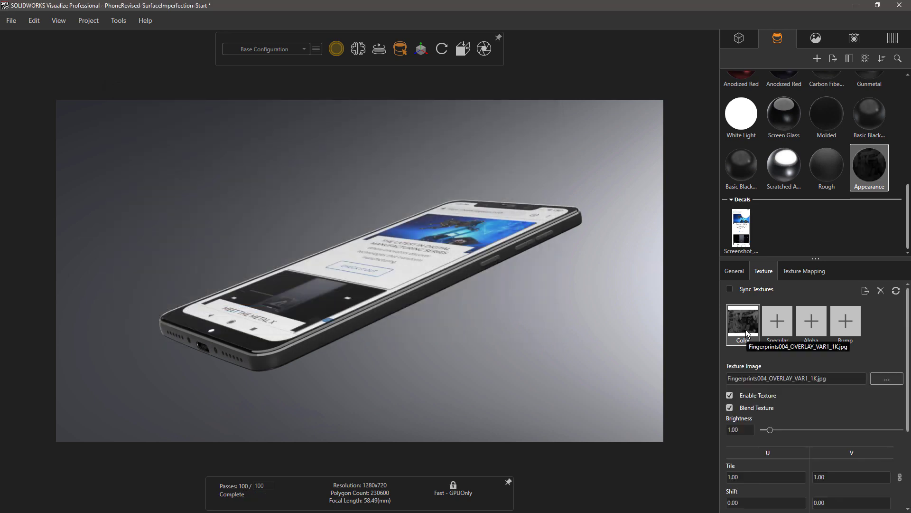
Rename the new appearance to Fingerprints and apply it to the phone's front glass.
{"action": "left_click", "coordinate": [734, 270]}
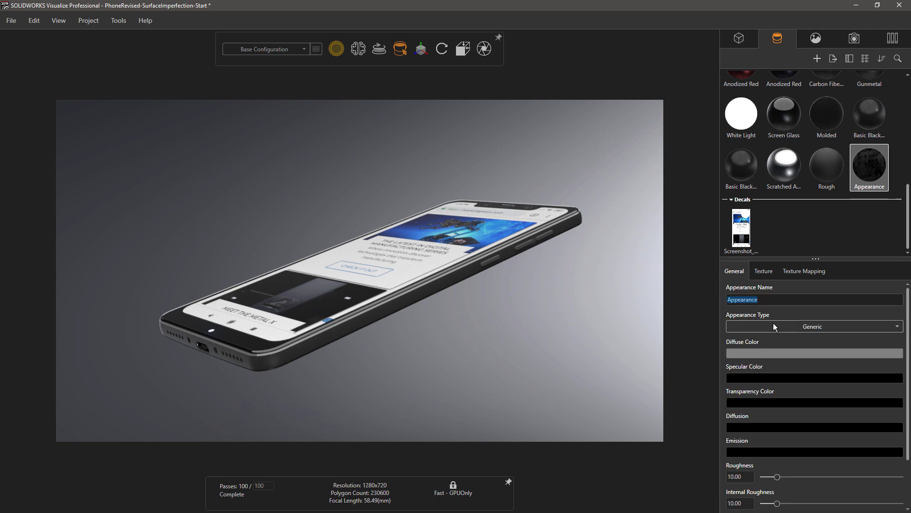
{"action": "type", "text": "Fingerprints"}
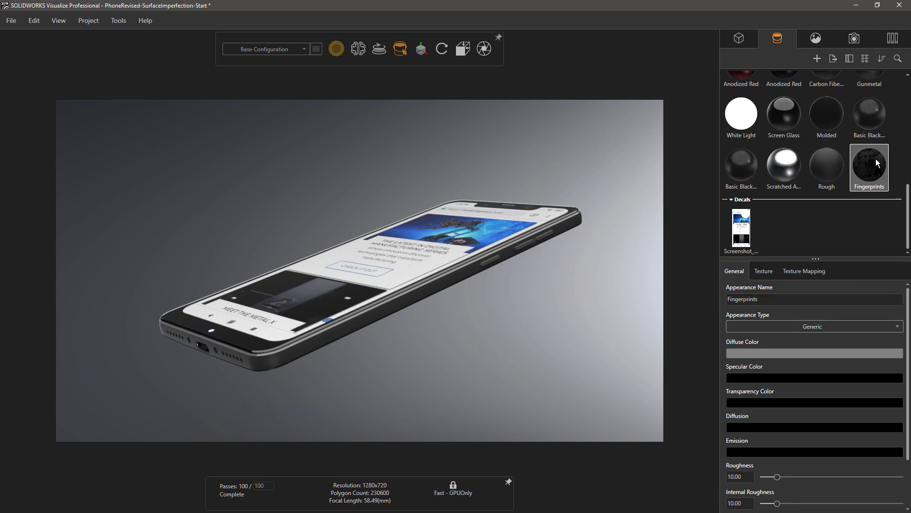
{"action": "left_click", "coordinate": [763, 270]}
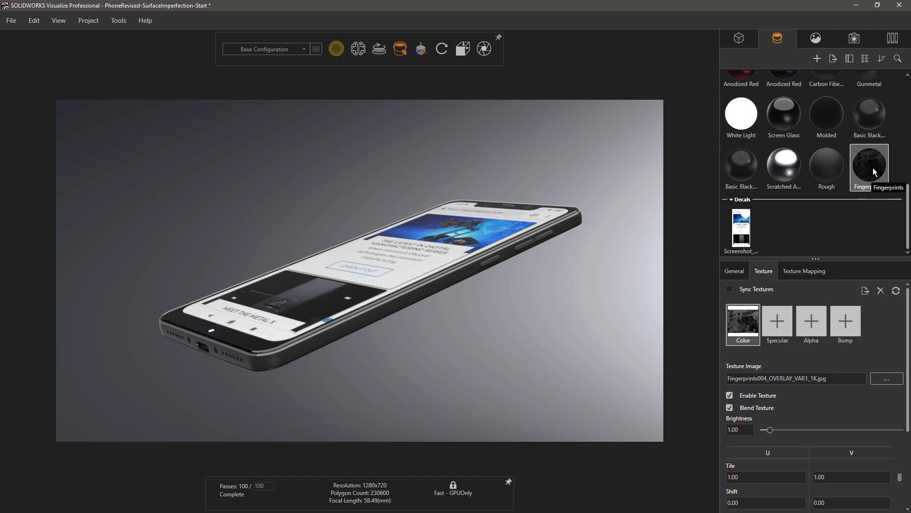
{"action": "left_click_drag", "start_coordinate": [875, 165], "coordinate": [572, 213]}
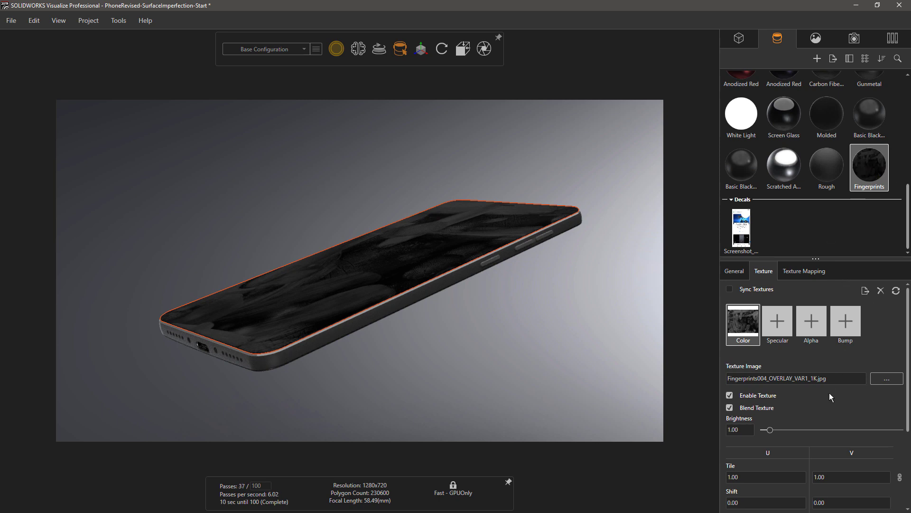
Set the fingerprint color texture's brightness to 6.61 and its U and V tiling to 1.26.
{"action": "left_click_drag", "start_coordinate": [770, 429], "coordinate": [808, 429]}
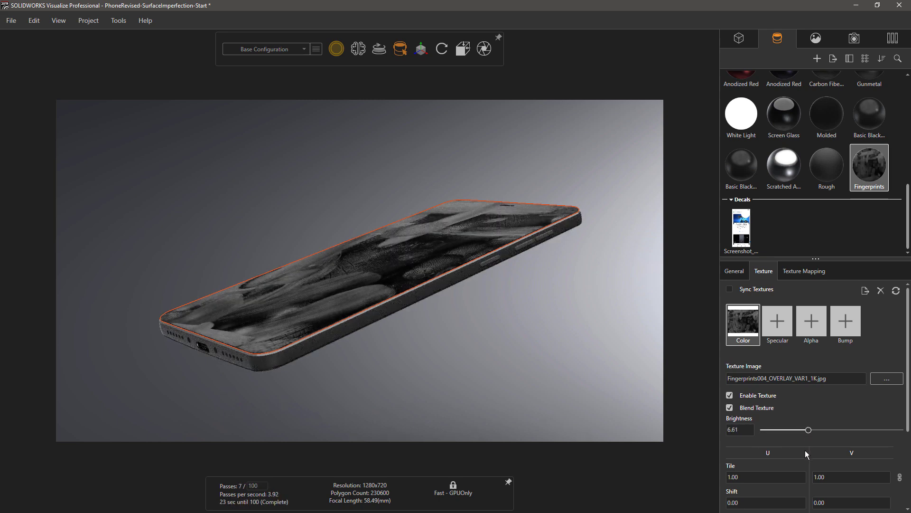
{"action": "left_click", "coordinate": [808, 430]}
{"action": "left_click_drag", "start_coordinate": [742, 479], "coordinate": [752, 472]}
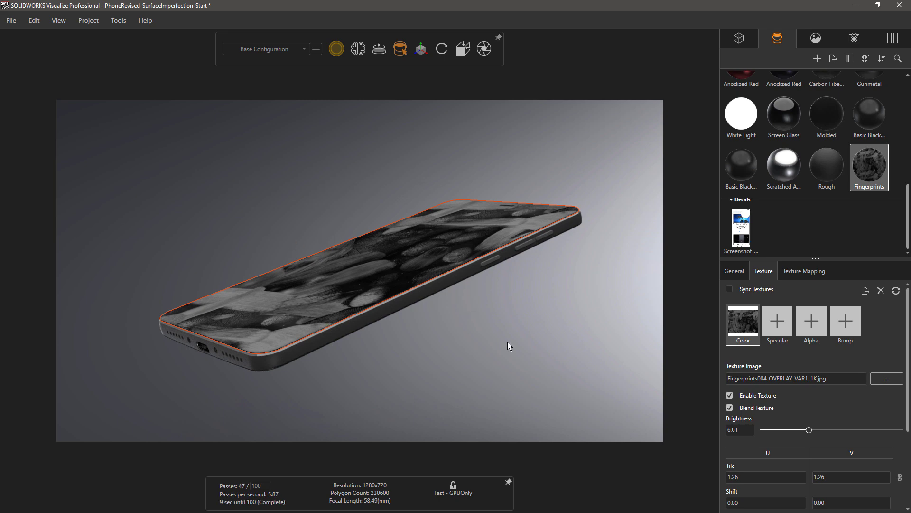
Shift the fingerprint color texture by 0.15 in U and rotate it to about 24.17 degrees.
{"action": "scroll", "coordinate": [810, 470], "scroll_direction": "down", "scroll_amount": 1}
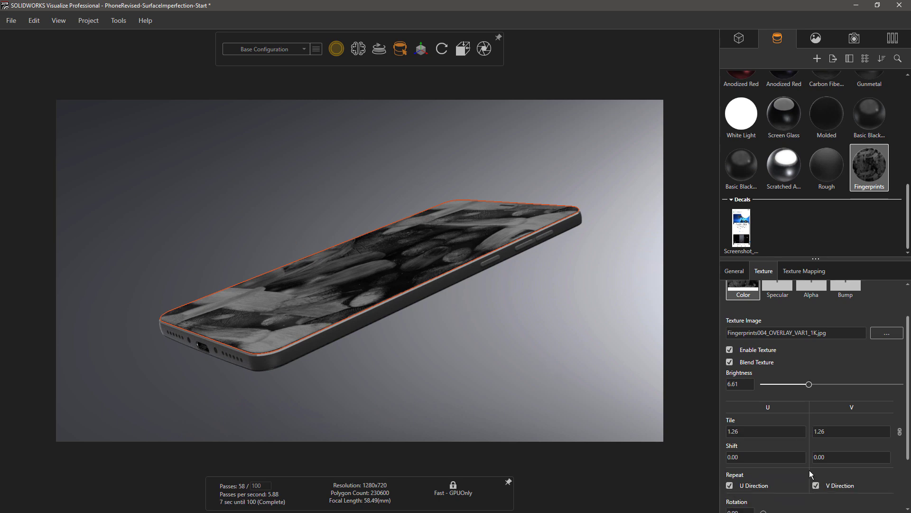
{"action": "scroll", "coordinate": [810, 470], "scroll_direction": "down", "scroll_amount": 1}
{"action": "left_click_drag", "start_coordinate": [751, 435], "coordinate": [755, 434]}
{"action": "left_click", "coordinate": [765, 490]}
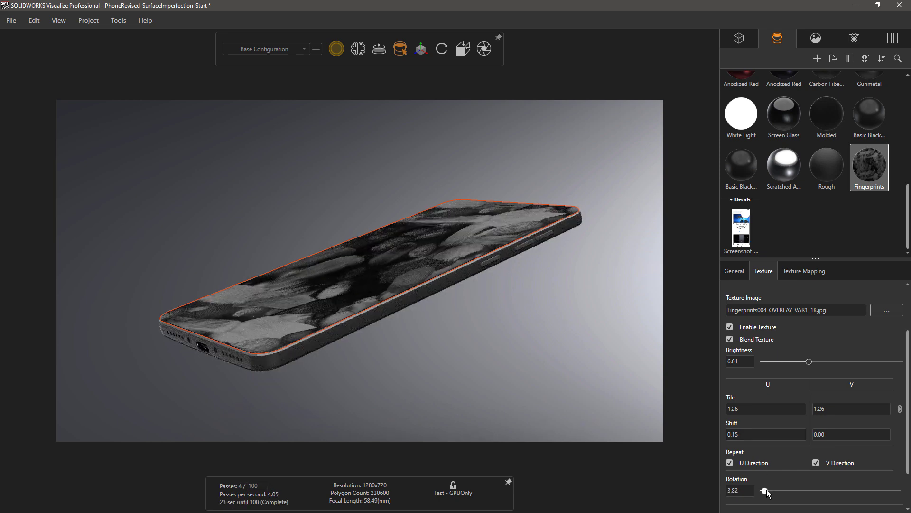
{"action": "left_click_drag", "start_coordinate": [767, 491], "coordinate": [773, 493]}
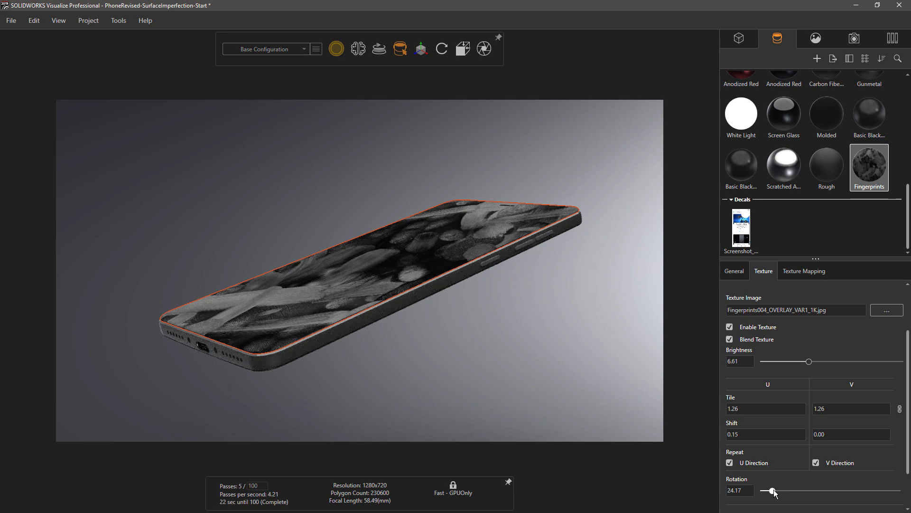
{"action": "scroll", "coordinate": [814, 433], "scroll_direction": "up", "scroll_amount": 3}
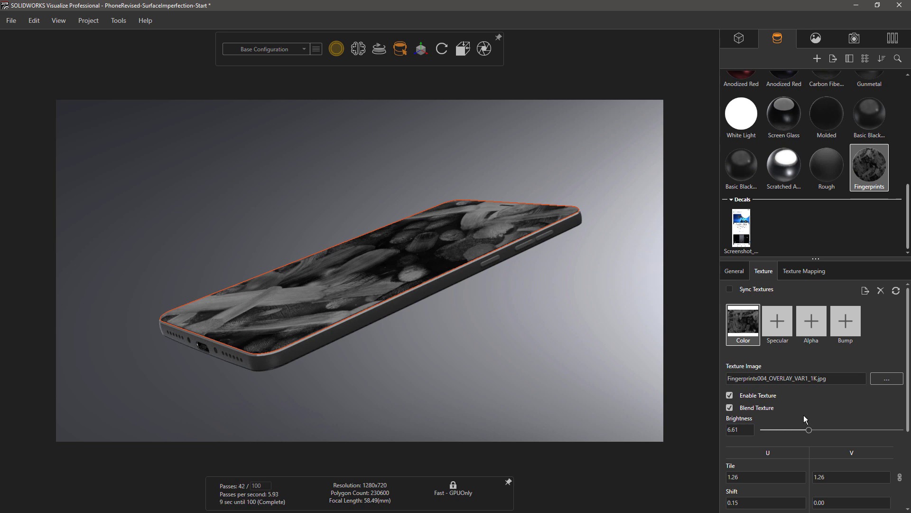
Import Fingerprints004_OVERLAY_VAR2_1K.jpg as the bump texture of the Fingerprints appearance.
{"action": "left_click", "coordinate": [845, 321]}
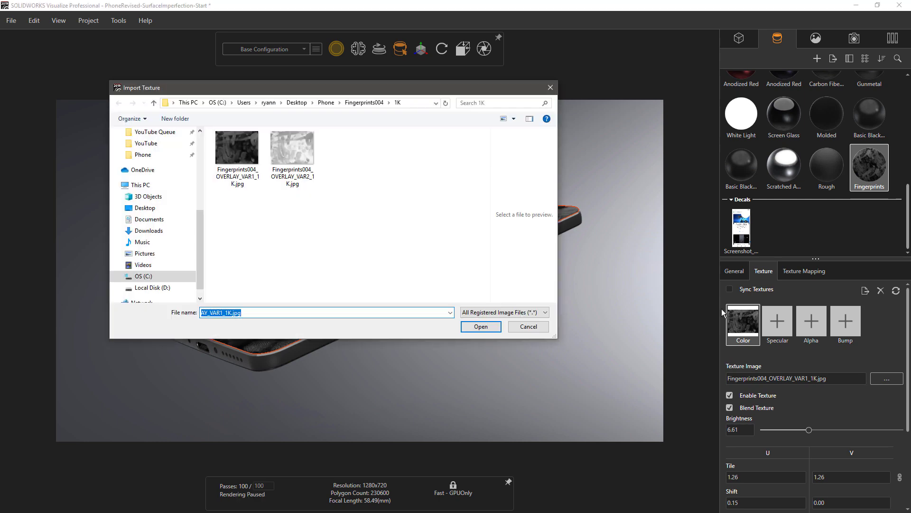
{"action": "left_click", "coordinate": [292, 149]}
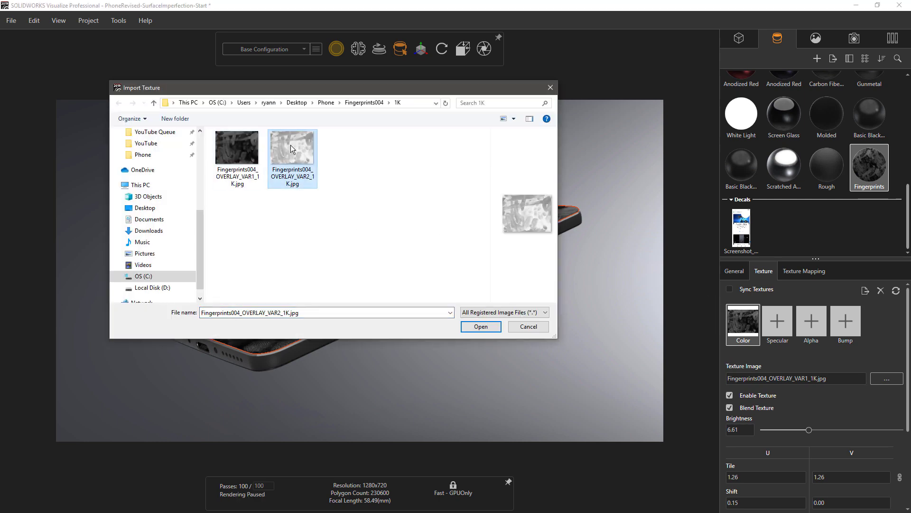
{"action": "left_click", "coordinate": [483, 327]}
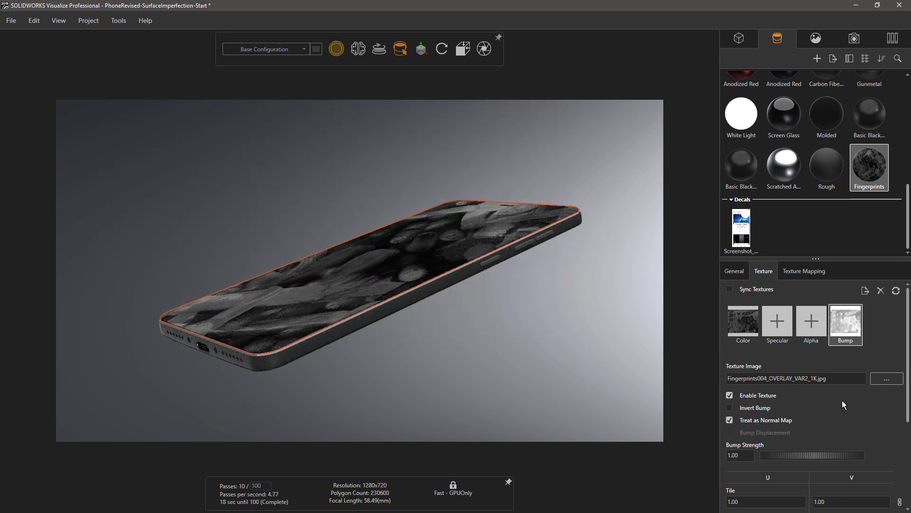
Set the fingerprint bump strength to 5.00 and invert the bump, keeping it treated as a normal map.
{"action": "left_click", "coordinate": [729, 422]}
{"action": "left_click", "coordinate": [730, 420]}
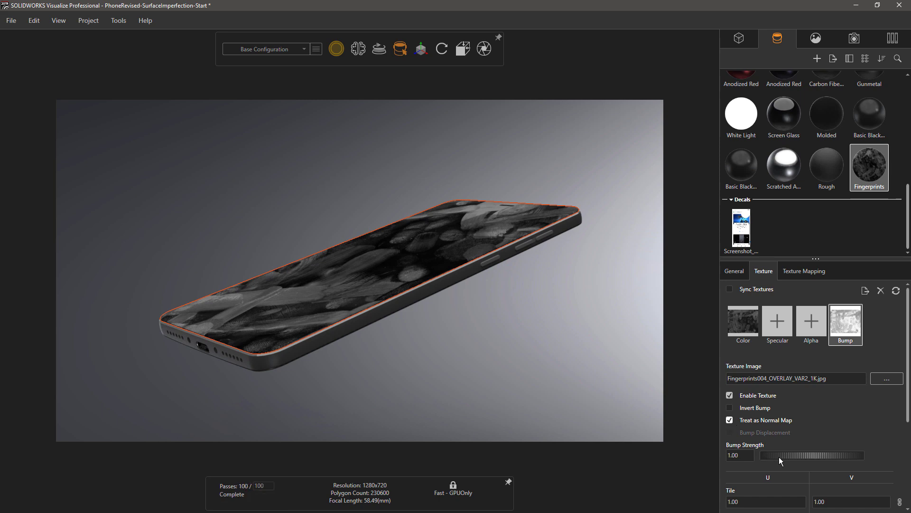
{"action": "left_click_drag", "start_coordinate": [795, 452], "coordinate": [822, 454]}
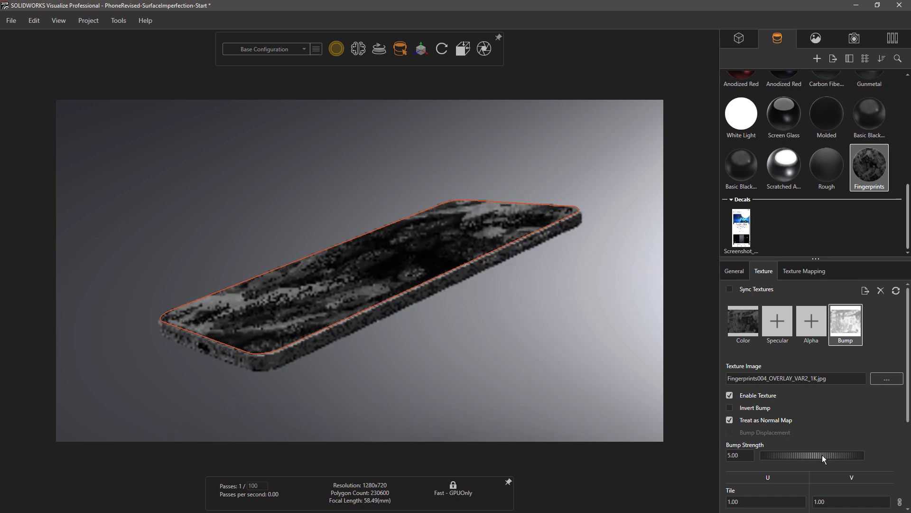
{"action": "left_click", "coordinate": [730, 408]}
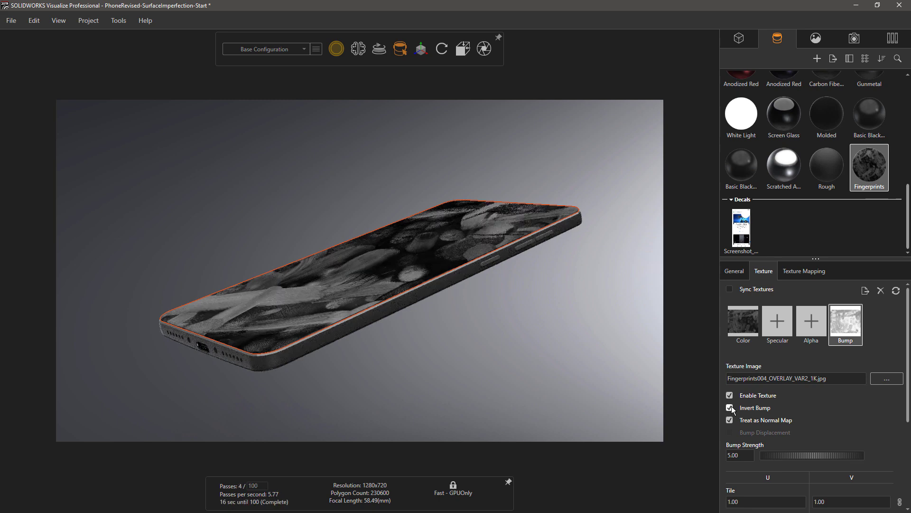
Sync the textures of the Fingerprints appearance, set their U and V tiling to 1.29, and check the bump texture's settings.
{"action": "left_click", "coordinate": [730, 290]}
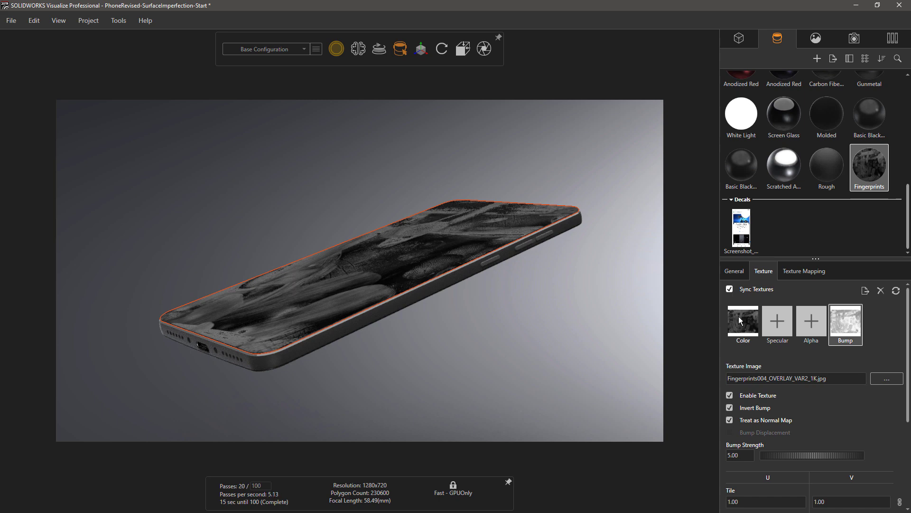
{"action": "left_click", "coordinate": [733, 323]}
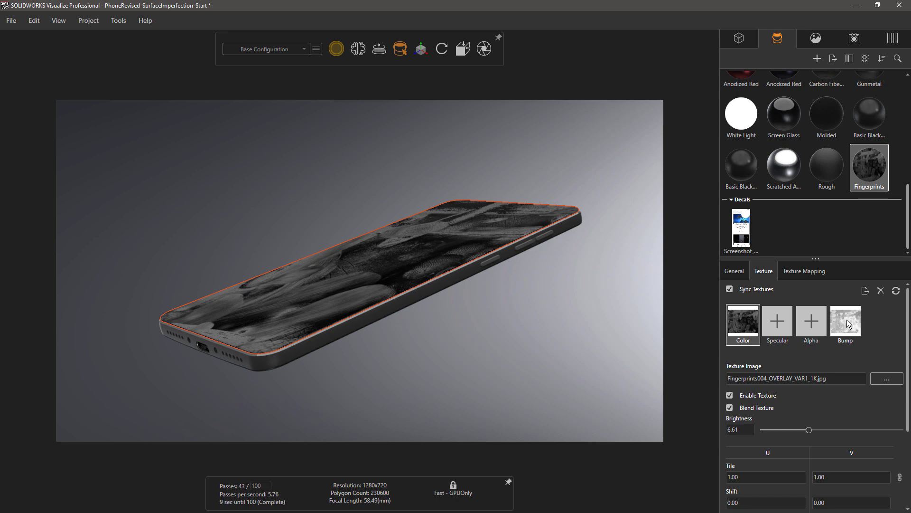
{"action": "left_click_drag", "start_coordinate": [742, 474], "coordinate": [756, 473]}
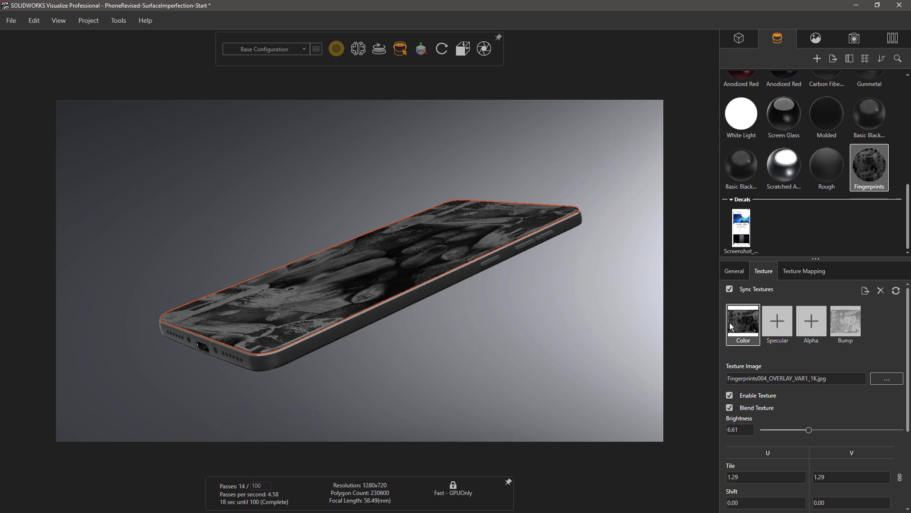
{"action": "left_click", "coordinate": [837, 319]}
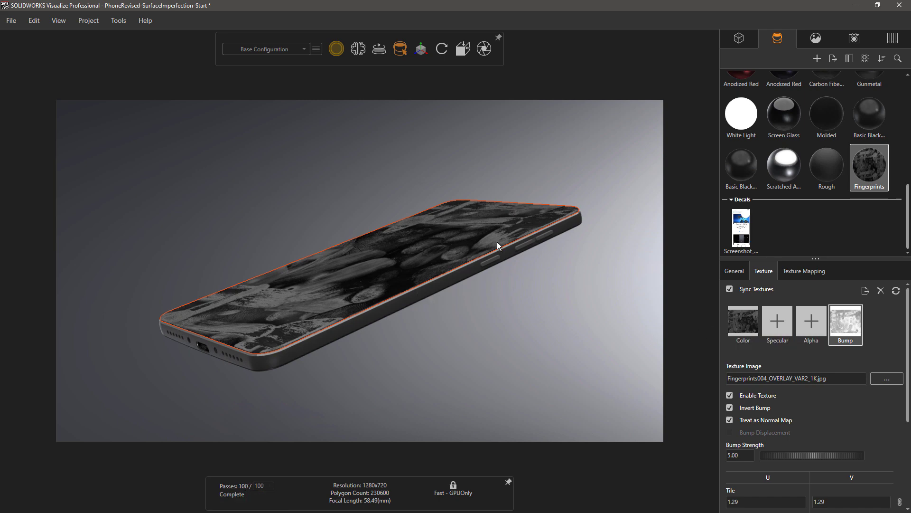
Import Fingerprints004_OVERLAY_VAR1_1K.jpg as the alpha texture of the Fingerprints appearance.
{"action": "left_click", "coordinate": [815, 324]}
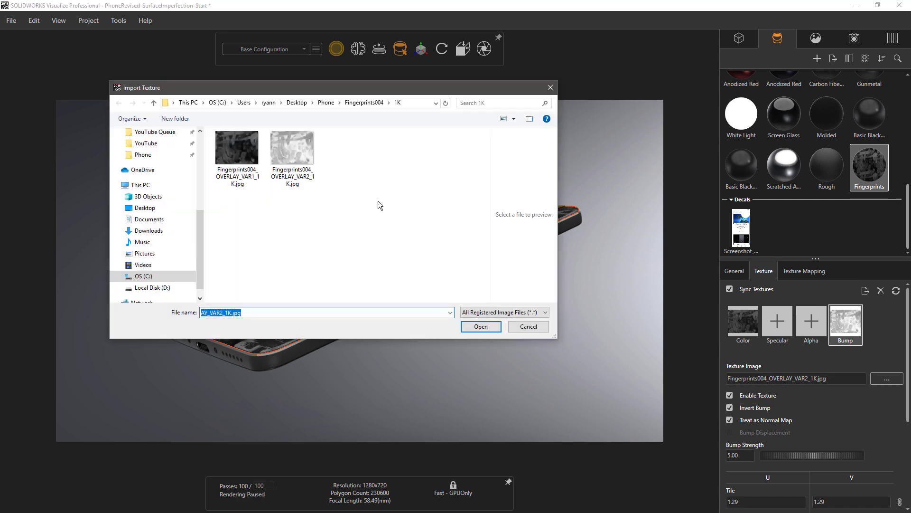
{"action": "left_click", "coordinate": [247, 149]}
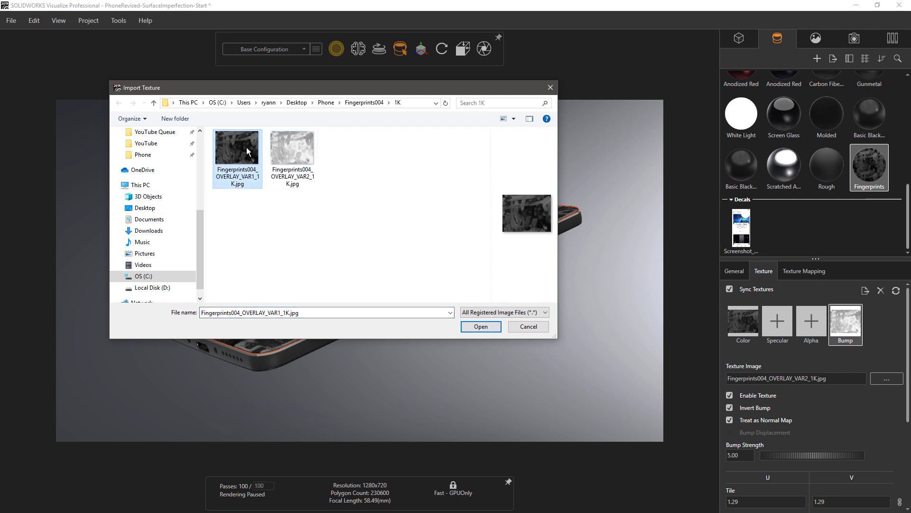
{"action": "left_click", "coordinate": [477, 326]}
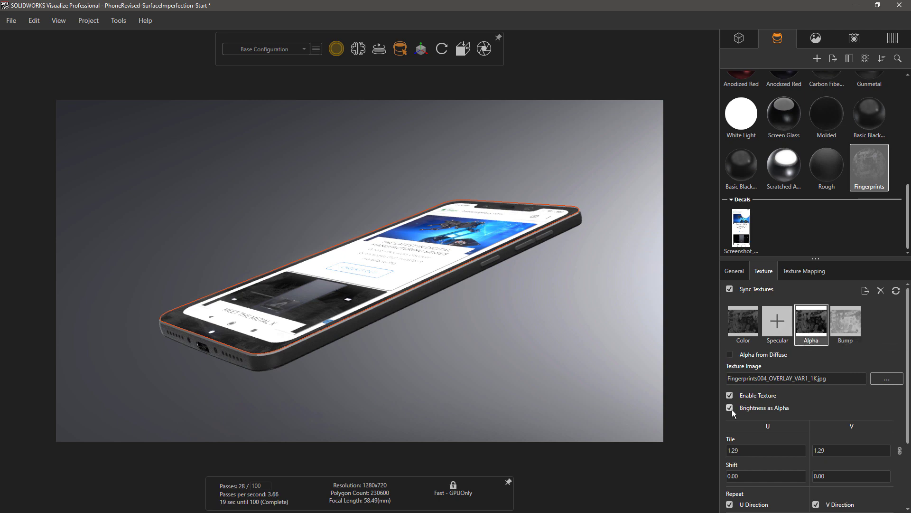
Hide the screenshot decal on the phone's display to inspect the fingerprints on the bare glass.
{"action": "left_click", "coordinate": [741, 233]}
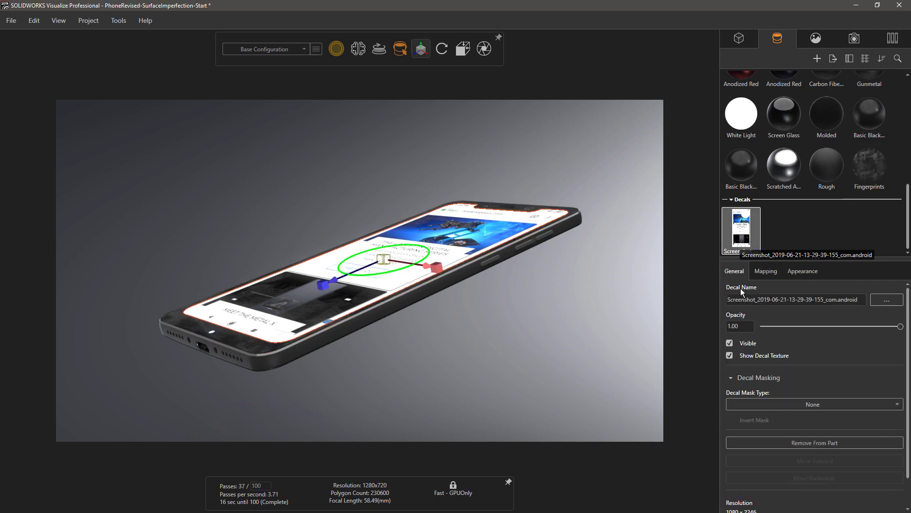
{"action": "left_click", "coordinate": [729, 343]}
{"action": "left_click", "coordinate": [791, 227]}
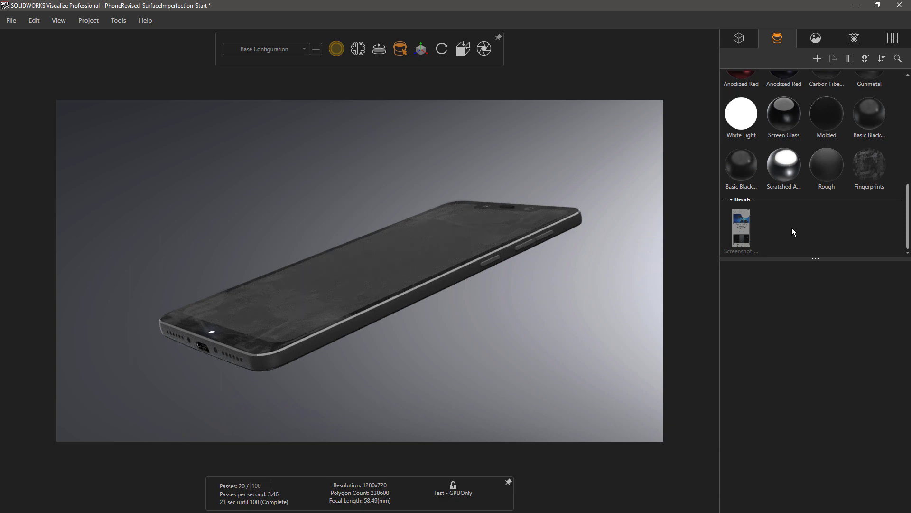
{"action": "left_click", "coordinate": [867, 162]}
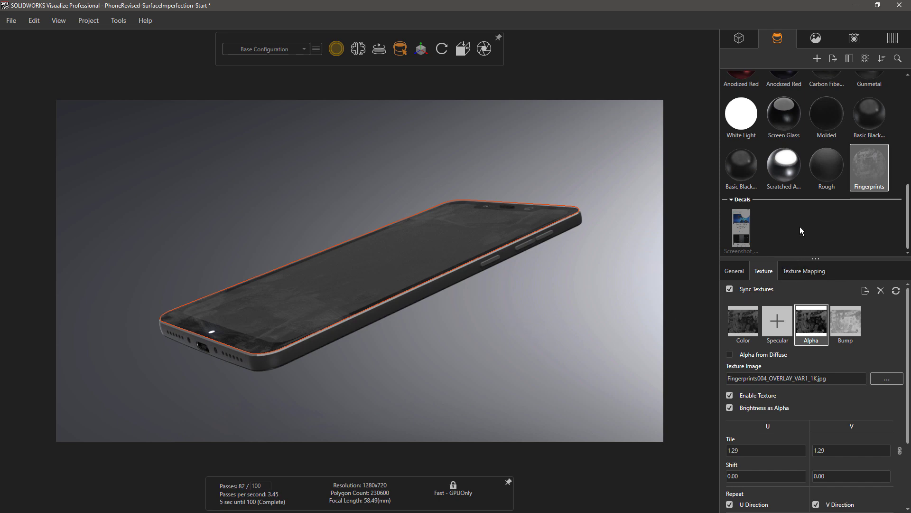
{"action": "left_click", "coordinate": [899, 176]}
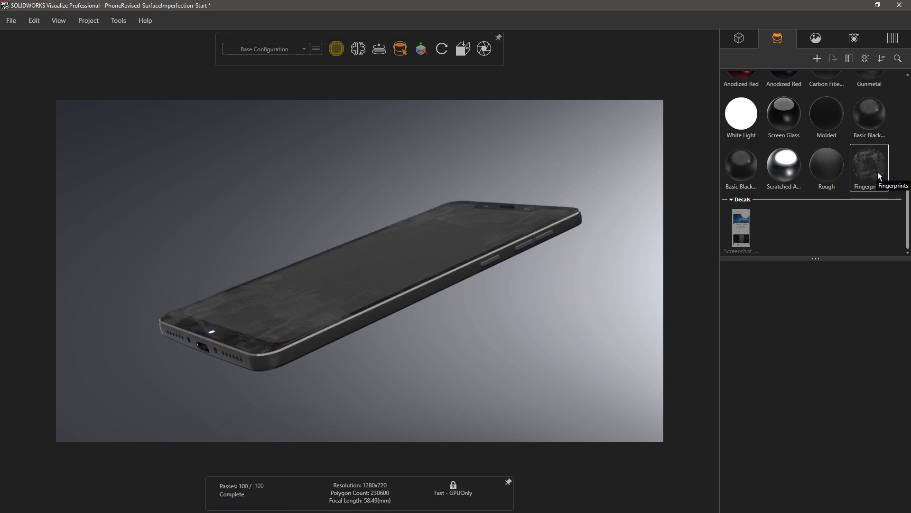
Create a new appearance and set its type to Multi-Layer.
{"action": "right_click", "coordinate": [903, 169]}
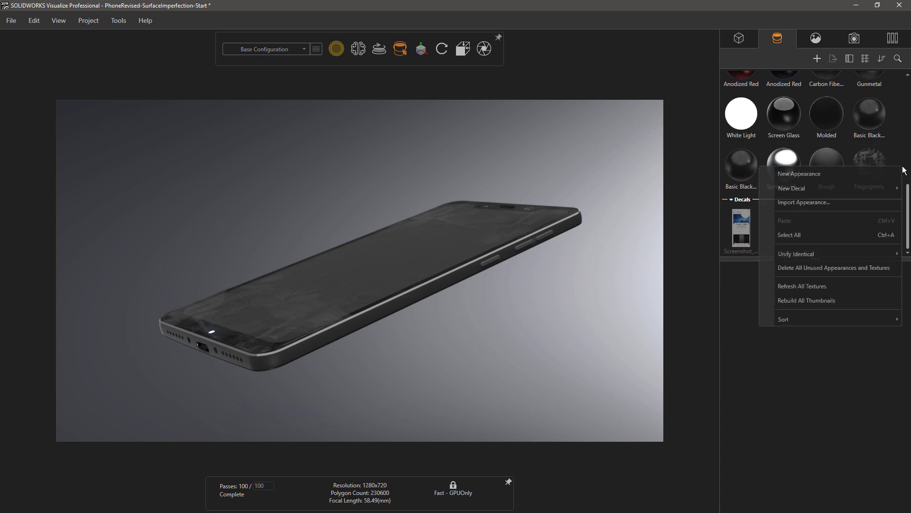
{"action": "left_click", "coordinate": [836, 171]}
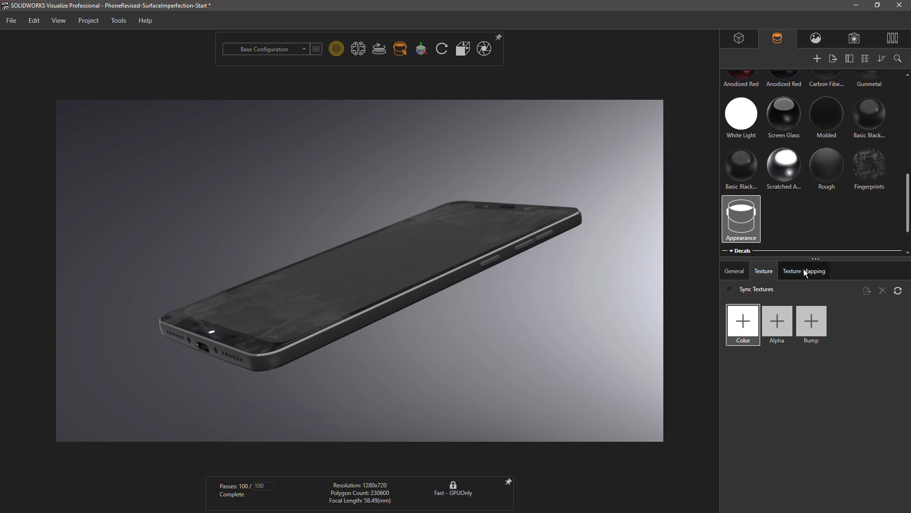
{"action": "right_click", "coordinate": [749, 221]}
{"action": "left_click", "coordinate": [742, 275]}
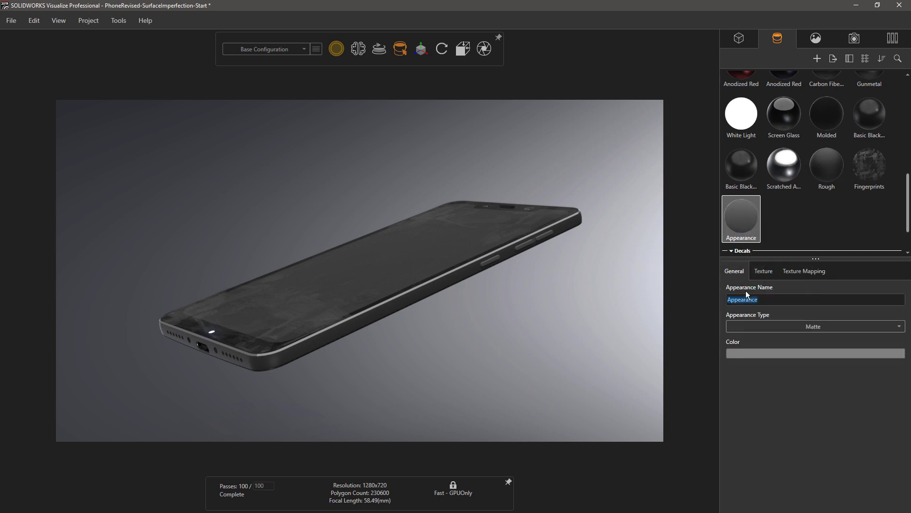
{"action": "left_click", "coordinate": [808, 326]}
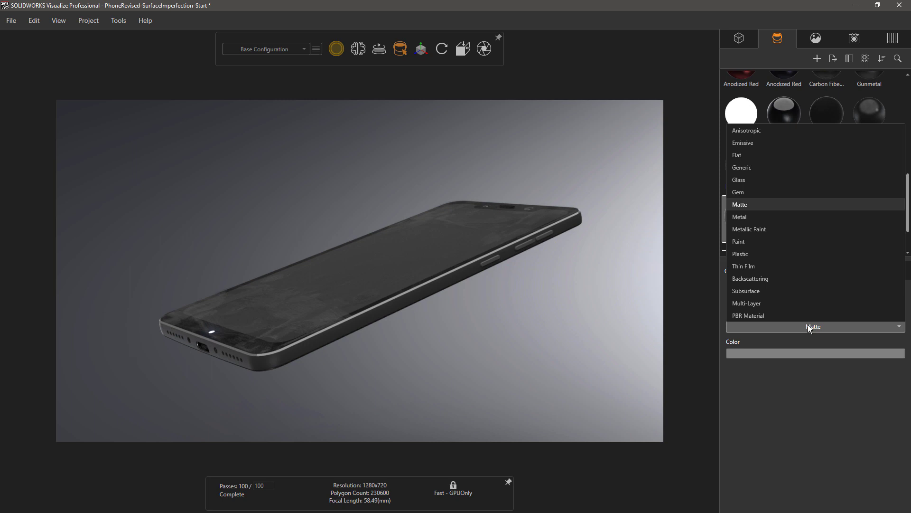
{"action": "left_click", "coordinate": [775, 304]}
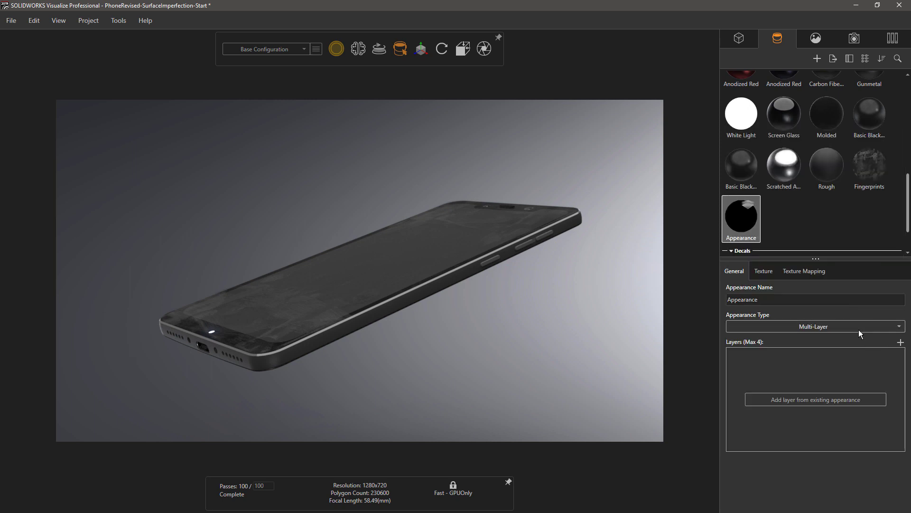
Add the existing Screen Glass appearance as the first layer of the multi-layer appearance.
{"action": "left_click", "coordinate": [793, 399]}
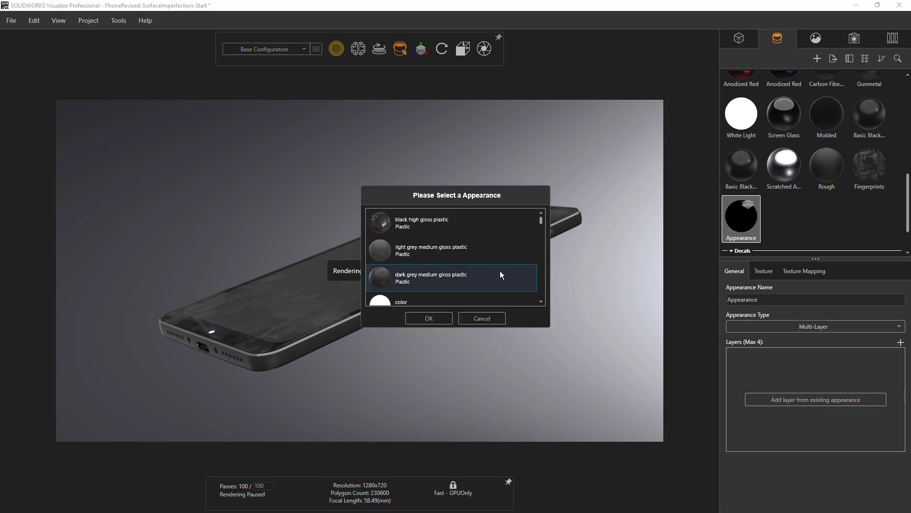
{"action": "scroll", "coordinate": [499, 268], "scroll_direction": "down", "scroll_amount": 8}
{"action": "scroll", "coordinate": [499, 263], "scroll_direction": "down", "scroll_amount": 4}
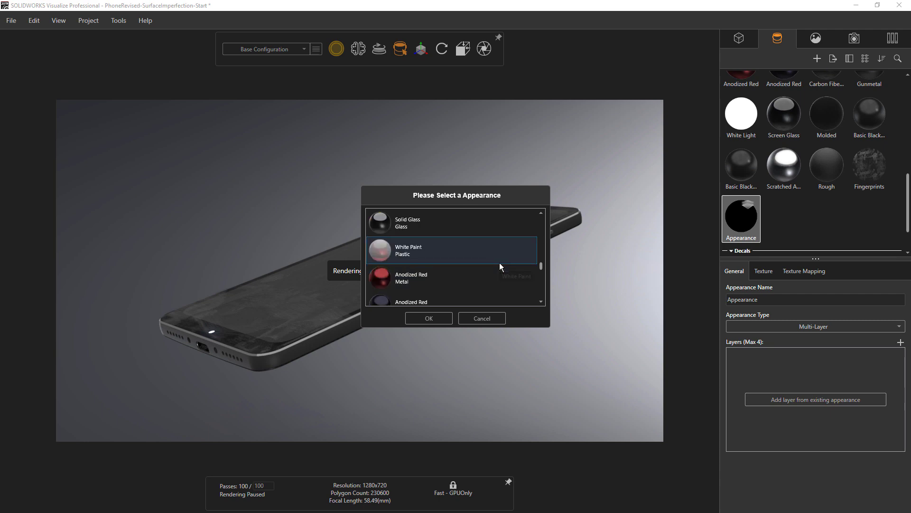
{"action": "left_click", "coordinate": [414, 251]}
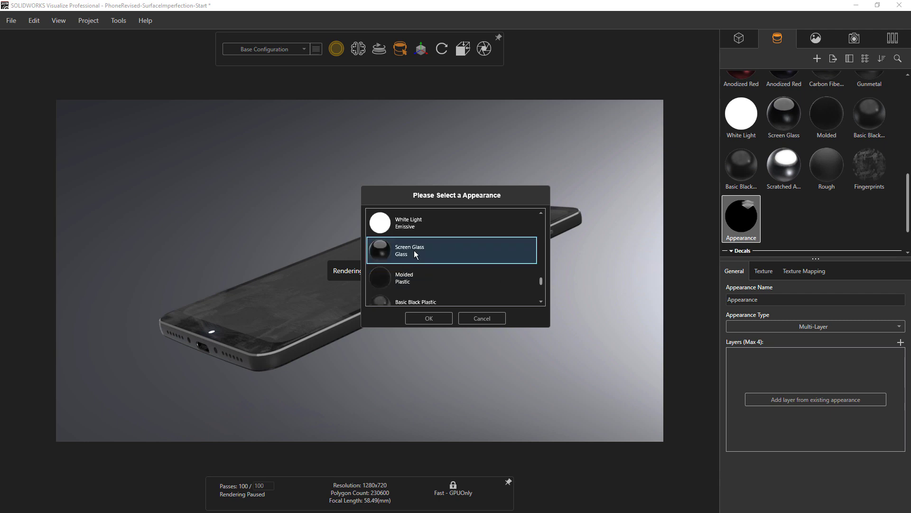
{"action": "left_click", "coordinate": [428, 317]}
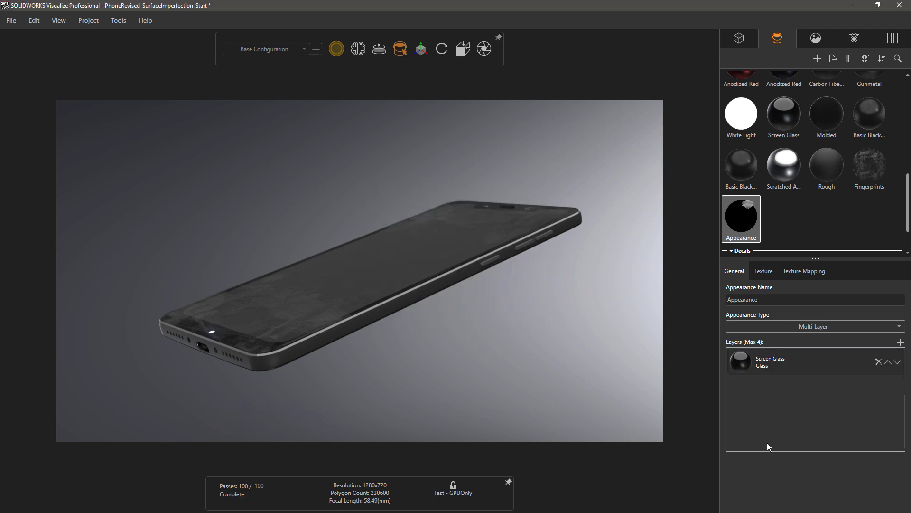
Add the existing Fingerprints appearance as the second layer of the multi-layer appearance.
{"action": "left_click", "coordinate": [900, 342]}
{"action": "scroll", "coordinate": [466, 249], "scroll_direction": "down", "scroll_amount": 5}
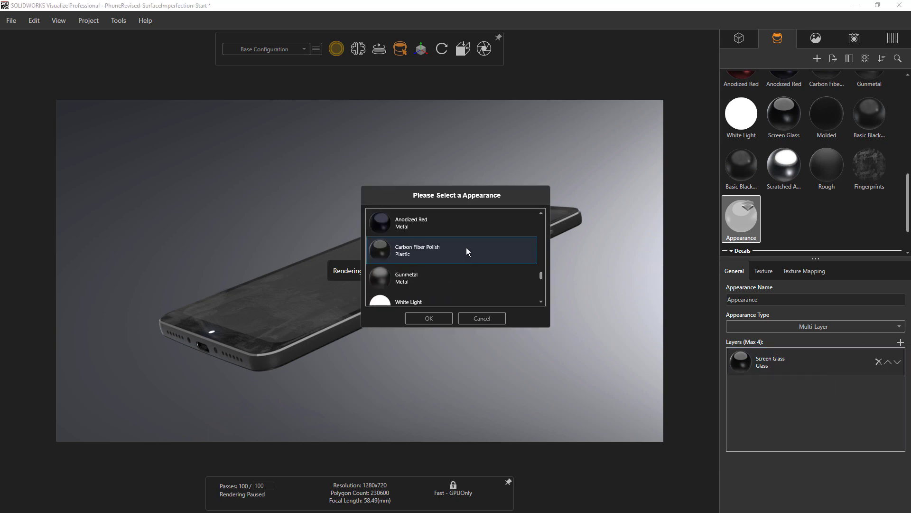
{"action": "scroll", "coordinate": [466, 246], "scroll_direction": "down", "scroll_amount": 5}
{"action": "left_click", "coordinate": [427, 268]}
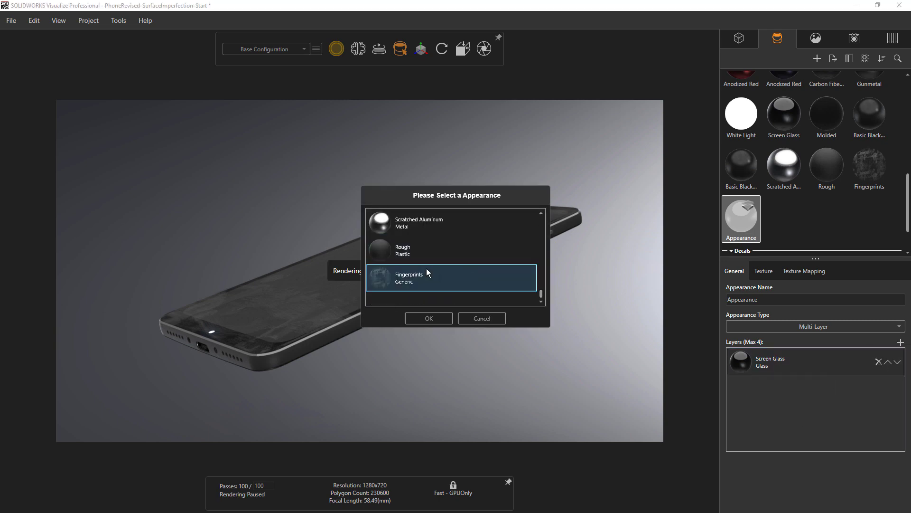
{"action": "left_click", "coordinate": [434, 319]}
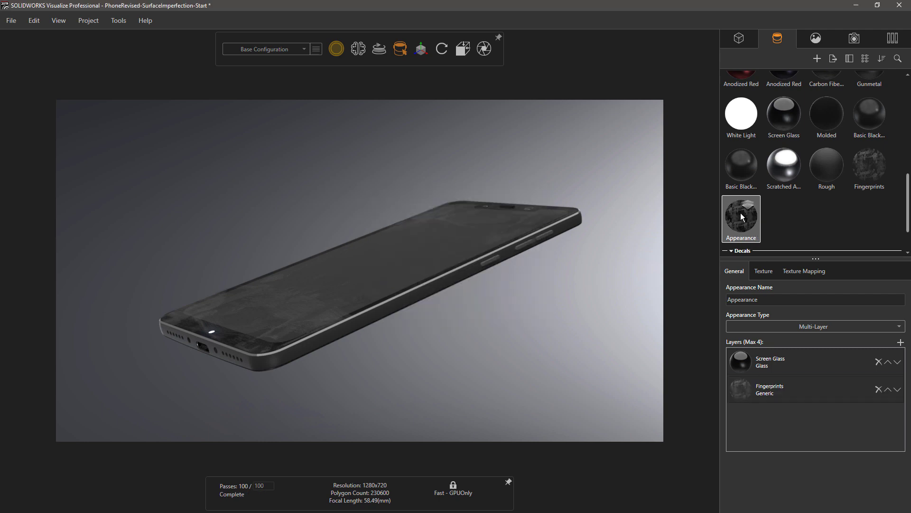
Apply the multi-layer appearance to the phone's front glass and make the screenshot decal visible again.
{"action": "left_click_drag", "start_coordinate": [743, 217], "coordinate": [557, 214]}
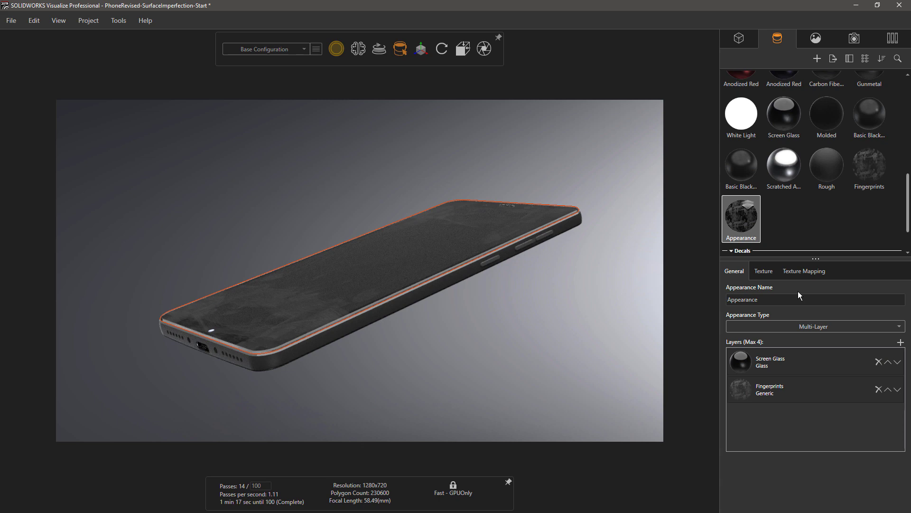
{"action": "scroll", "coordinate": [785, 203], "scroll_direction": "down", "scroll_amount": 1}
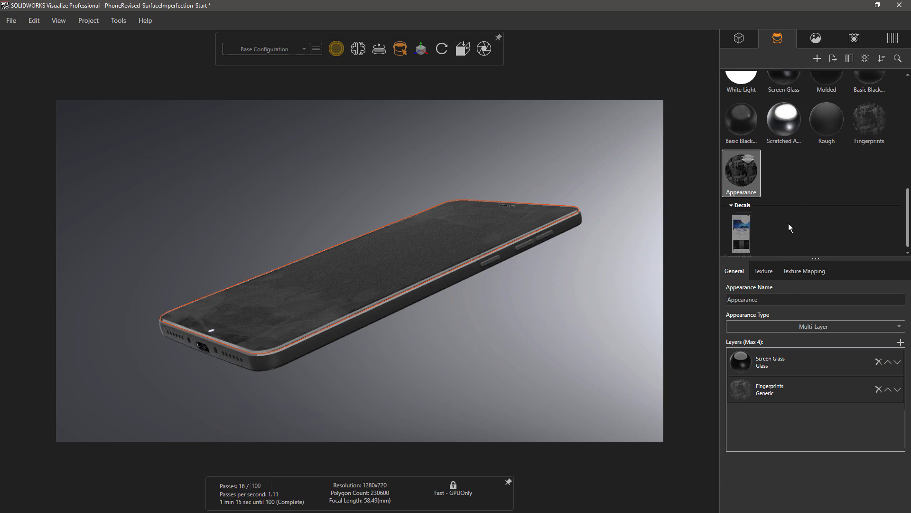
{"action": "left_click", "coordinate": [748, 227]}
{"action": "left_click", "coordinate": [730, 343]}
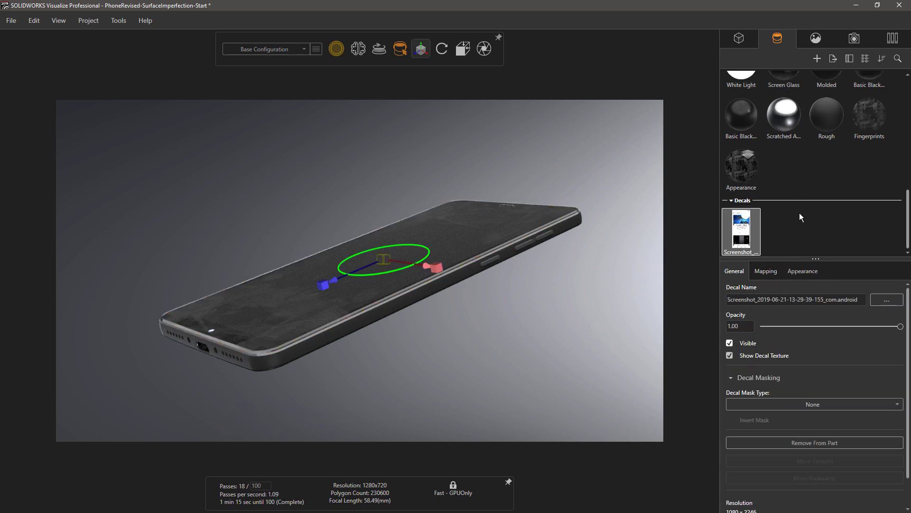
{"action": "left_click", "coordinate": [801, 221]}
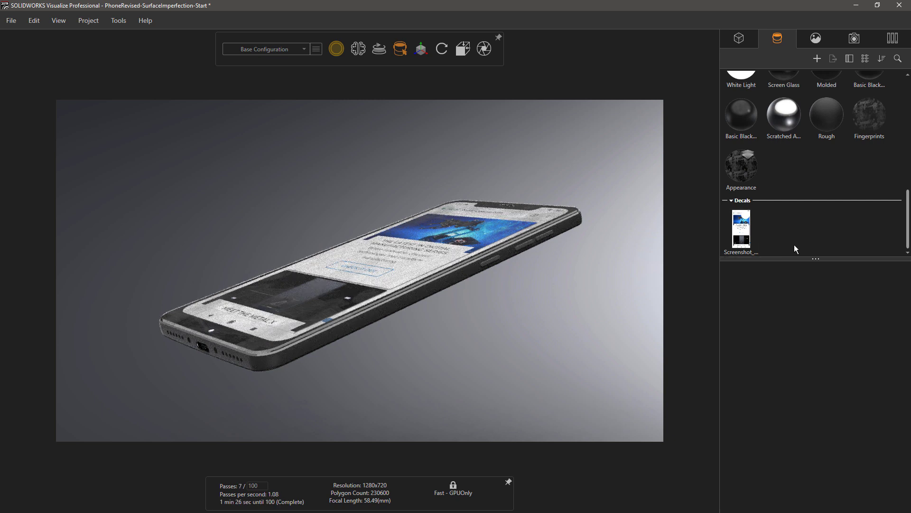
Set the synced Fingerprints textures' U and V tiling to 1.64 and their V shift to -0.17.
{"action": "scroll", "coordinate": [794, 244], "scroll_direction": "up", "scroll_amount": 1}
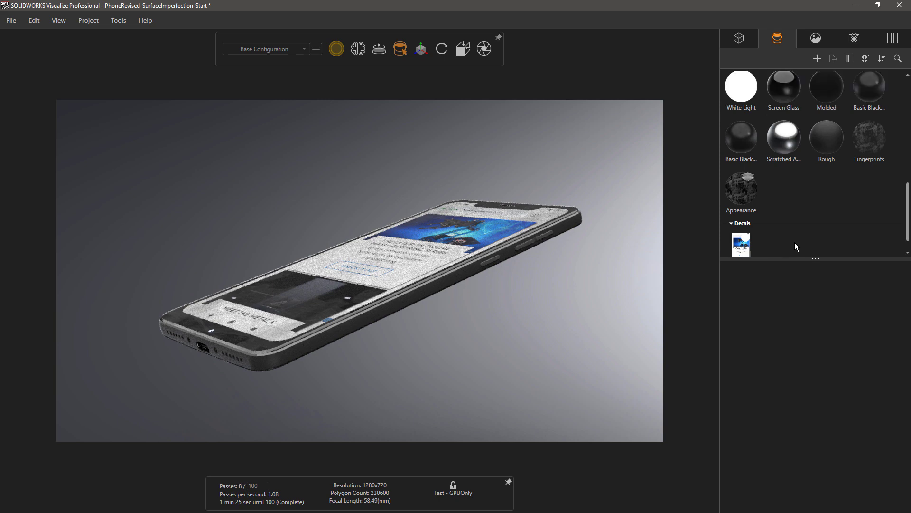
{"action": "left_click", "coordinate": [775, 92]}
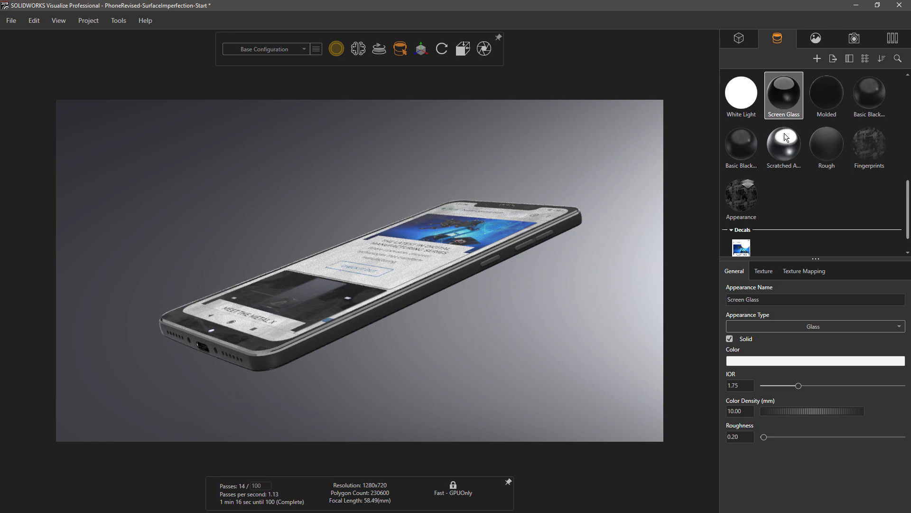
{"action": "left_click", "coordinate": [864, 151]}
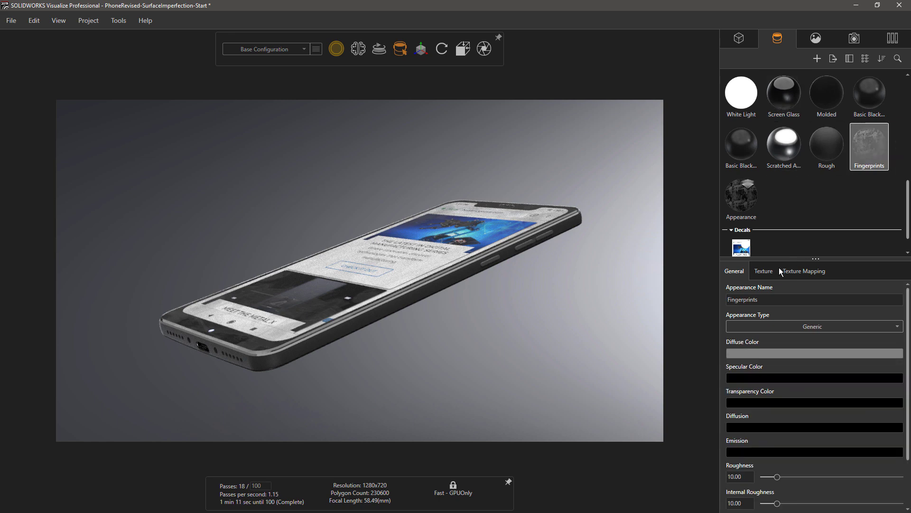
{"action": "left_click", "coordinate": [764, 271]}
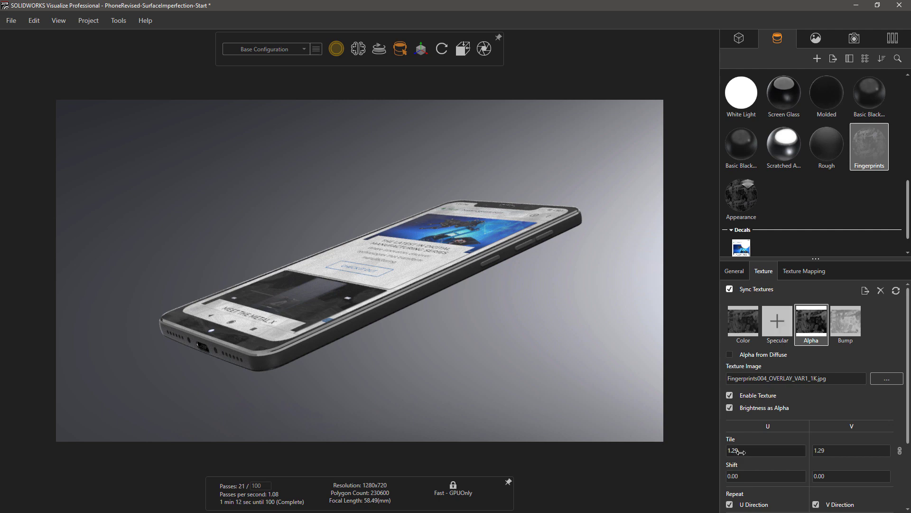
{"action": "left_click_drag", "start_coordinate": [741, 452], "coordinate": [766, 455]}
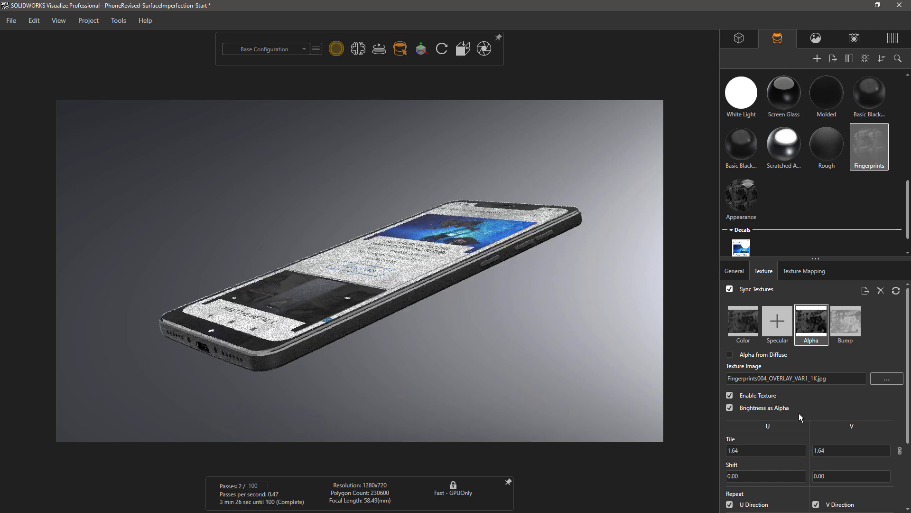
{"action": "left_click", "coordinate": [791, 206]}
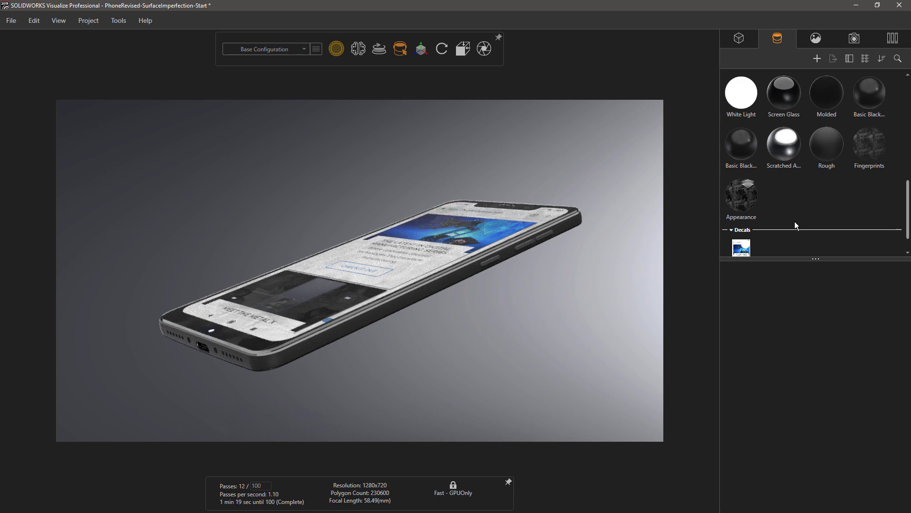
Save the Fingerprints appearance as Fingerprints.svap in a new Surface Imperfections folder inside the Appearances folder.
{"action": "left_click", "coordinate": [862, 143]}
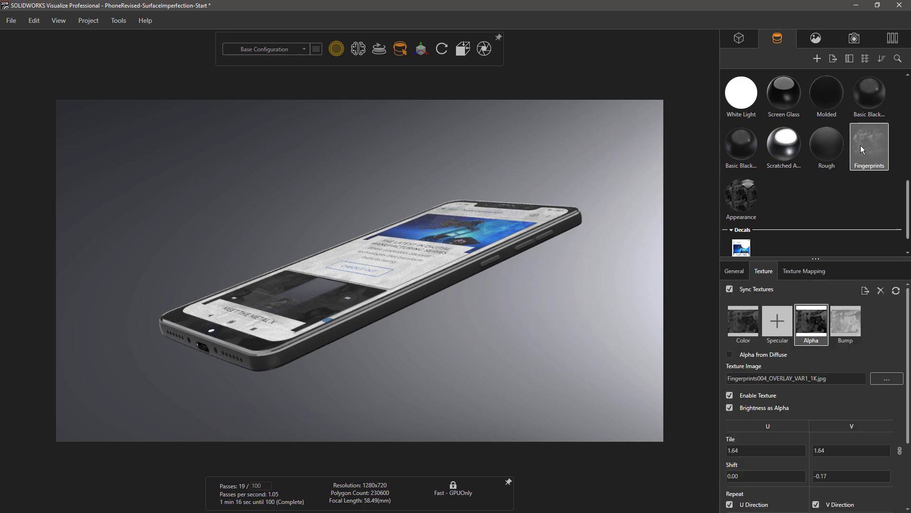
{"action": "left_click", "coordinate": [834, 60]}
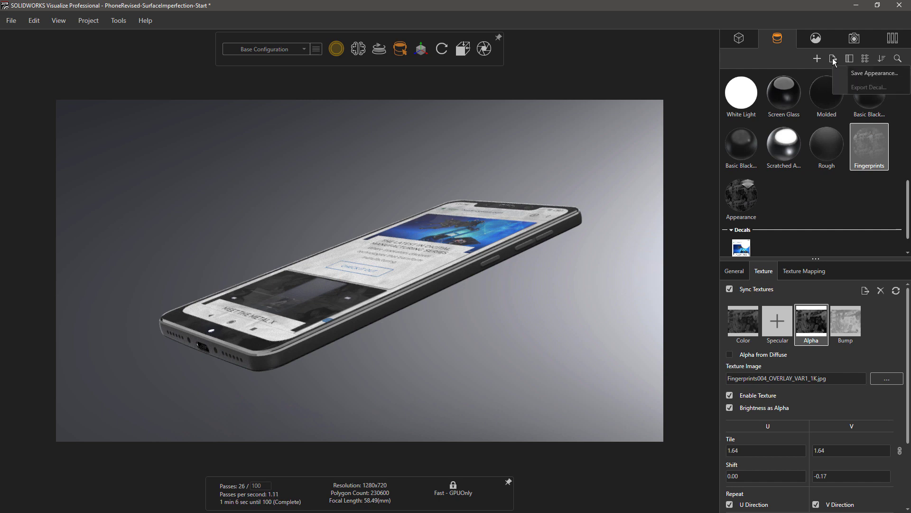
{"action": "left_click", "coordinate": [858, 73]}
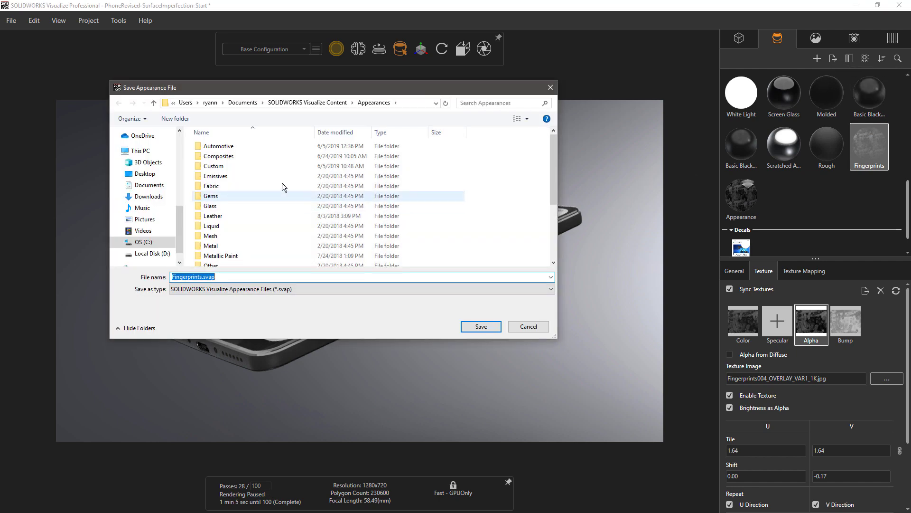
{"action": "scroll", "coordinate": [362, 194], "scroll_direction": "down", "scroll_amount": 3}
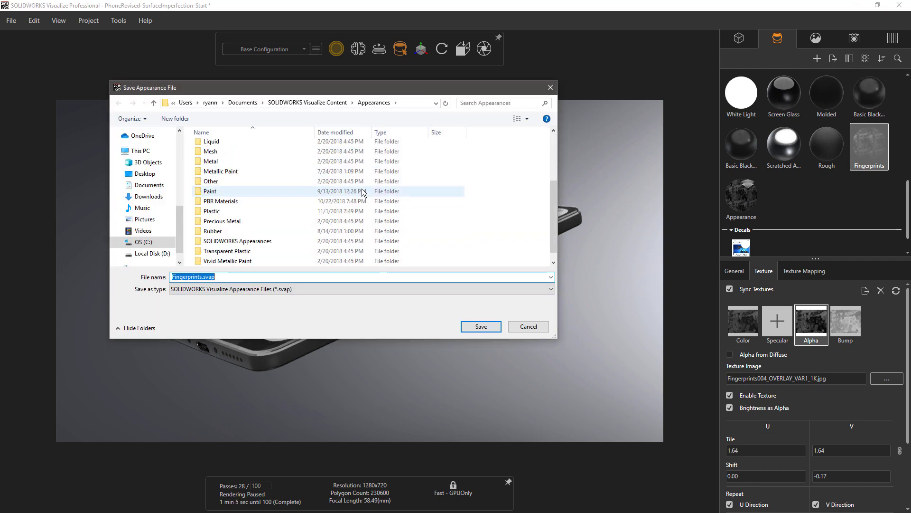
{"action": "right_click", "coordinate": [473, 228]}
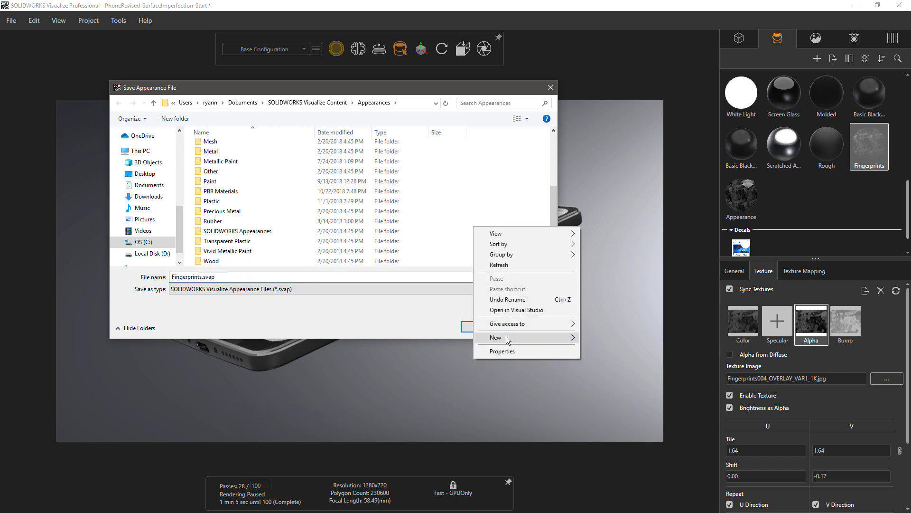
{"action": "mouse_move", "coordinate": [522, 337]}
{"action": "left_click", "coordinate": [597, 338]}
{"action": "type", "text": "S"}
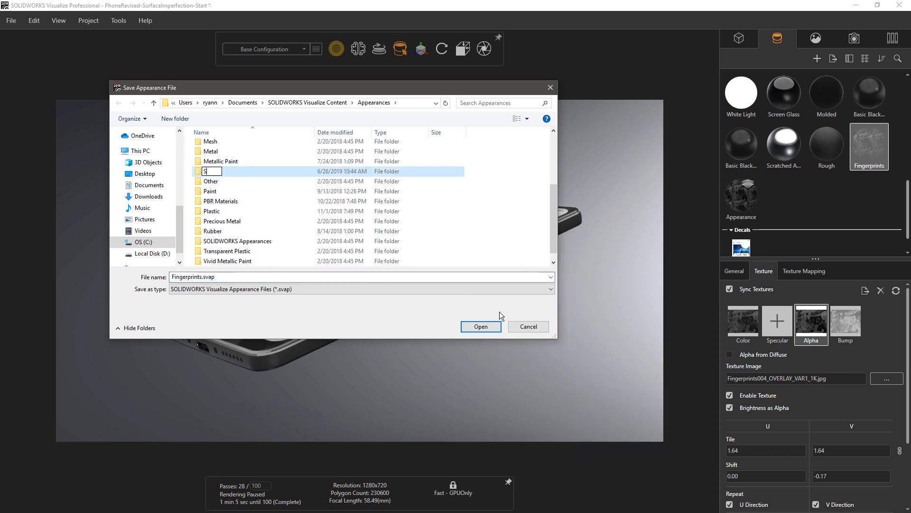
{"action": "type", "text": "urface Imperfections"}
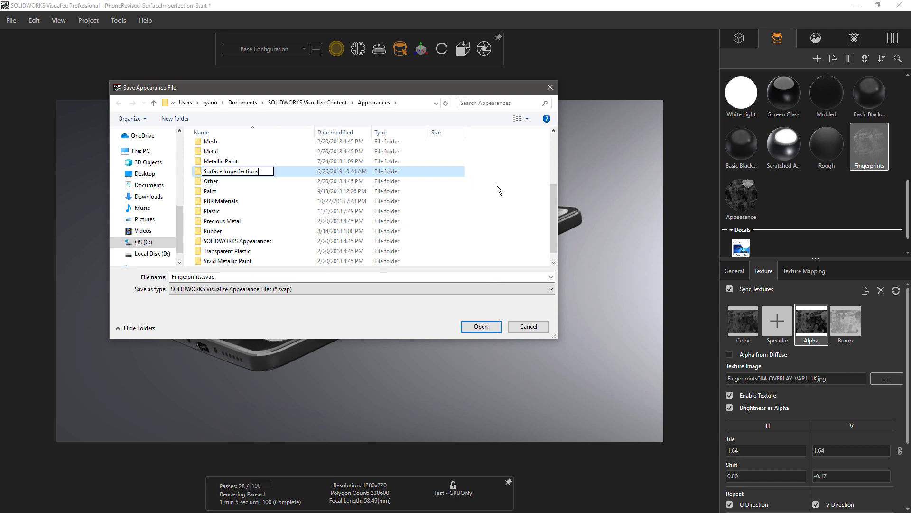
{"action": "key", "text": "Return"}
{"action": "key", "text": "Return"}
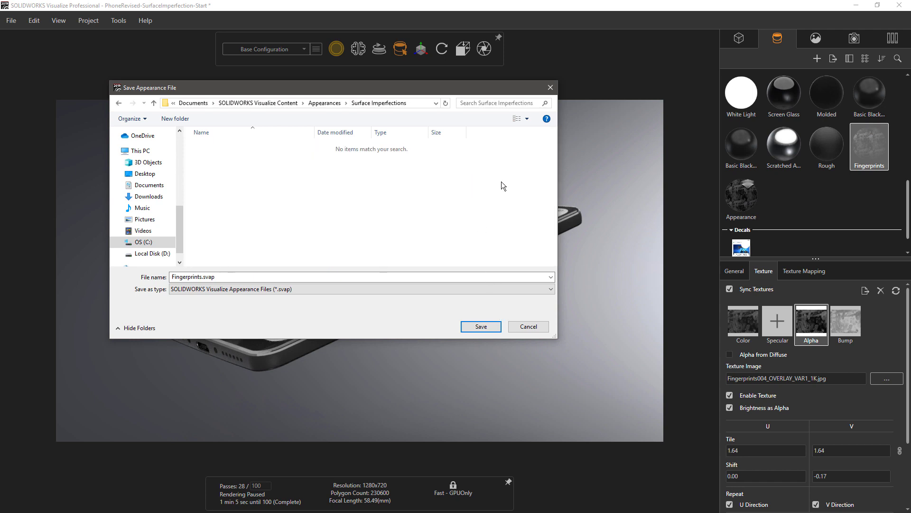
{"action": "left_click", "coordinate": [482, 326]}
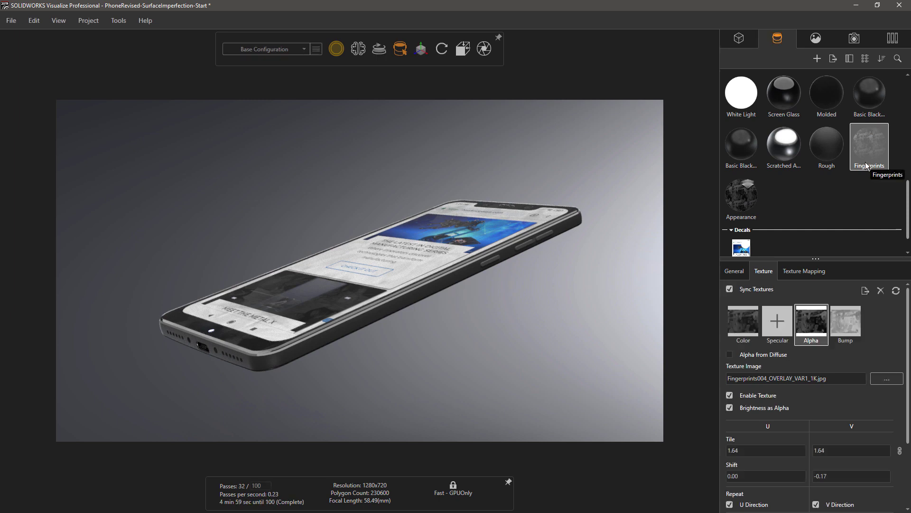
Browse the local appearance library and open its Surface Imperfections folder to check for the saved appearance.
{"action": "left_click", "coordinate": [745, 195]}
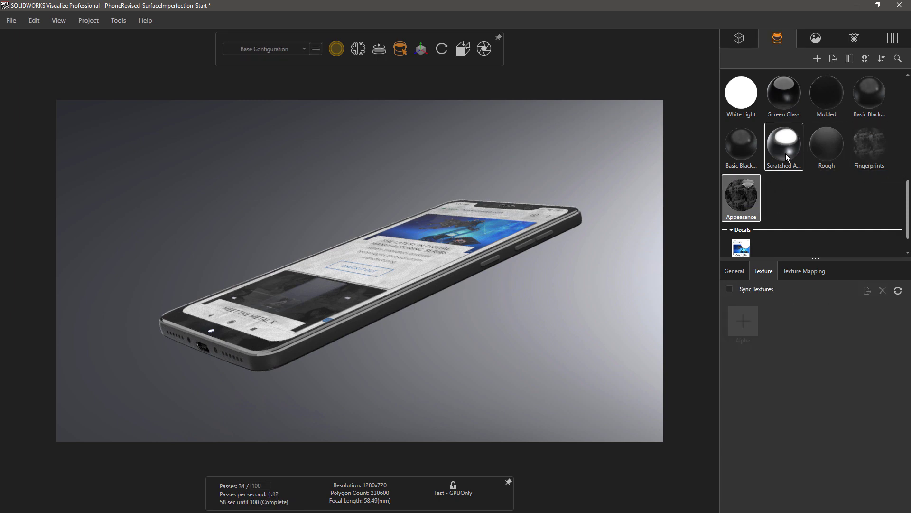
{"action": "left_click", "coordinate": [893, 39]}
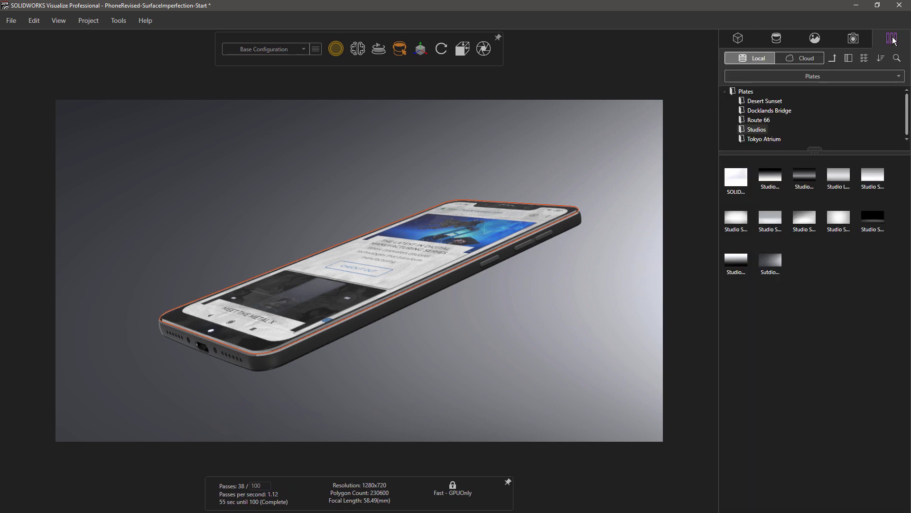
{"action": "left_click", "coordinate": [811, 77]}
{"action": "left_click", "coordinate": [784, 129]}
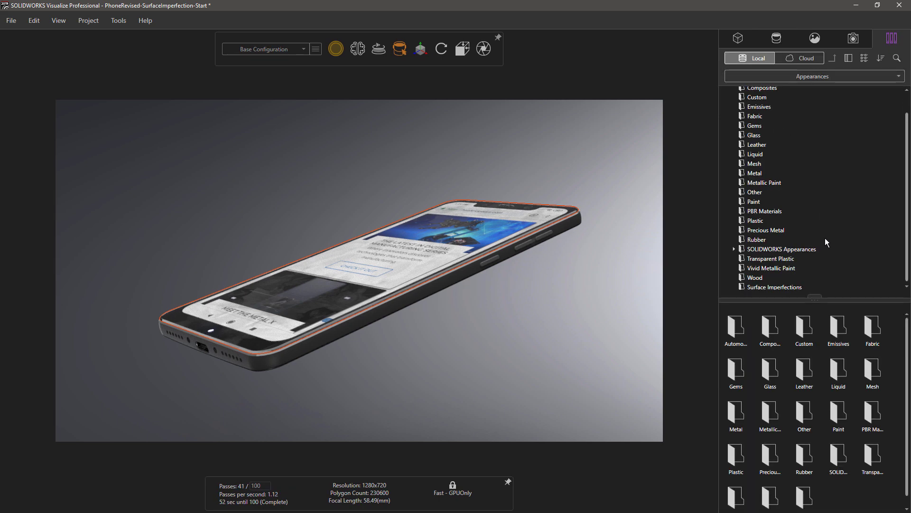
{"action": "left_click", "coordinate": [781, 287]}
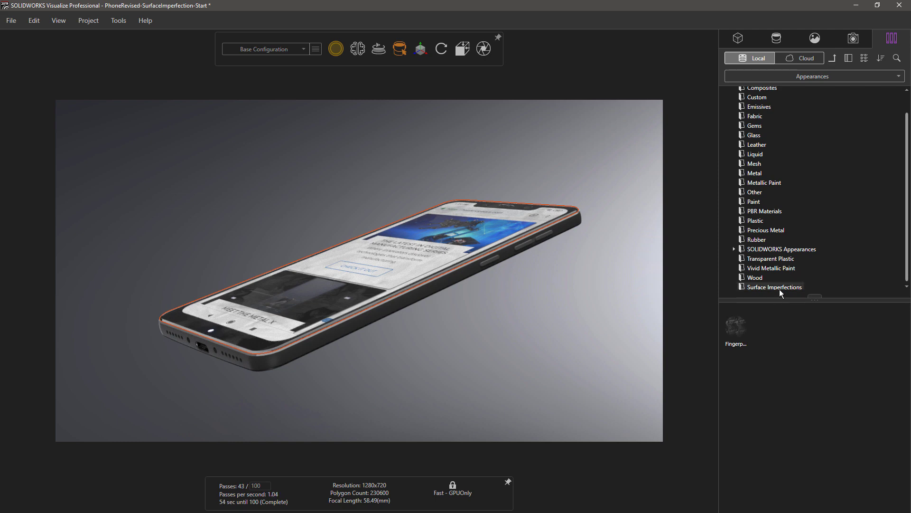